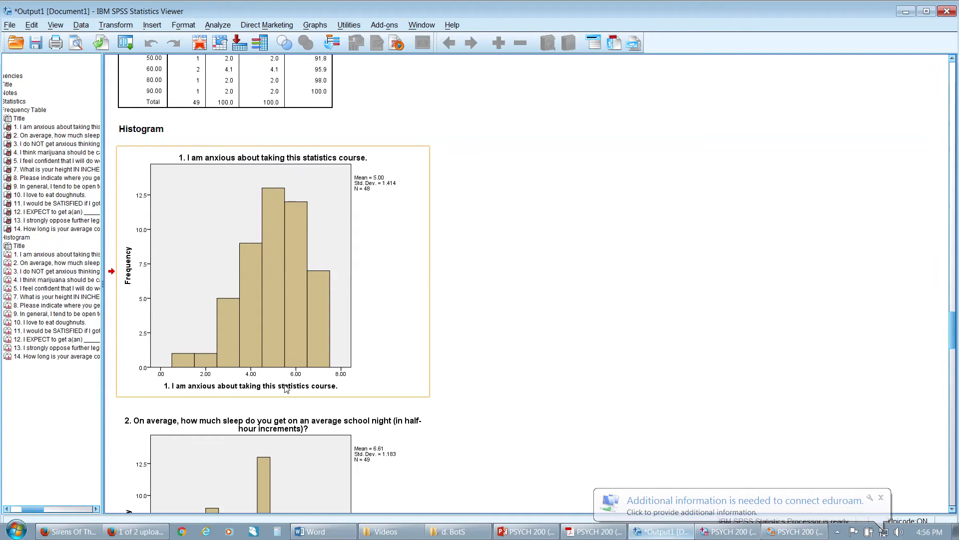
# Open the histogram of question 1 (anxious about this statistics course) for editing and bring up its horizontal axis scale settings
pyautogui.click(261, 206)
pyautogui.doubleClick(262, 205)
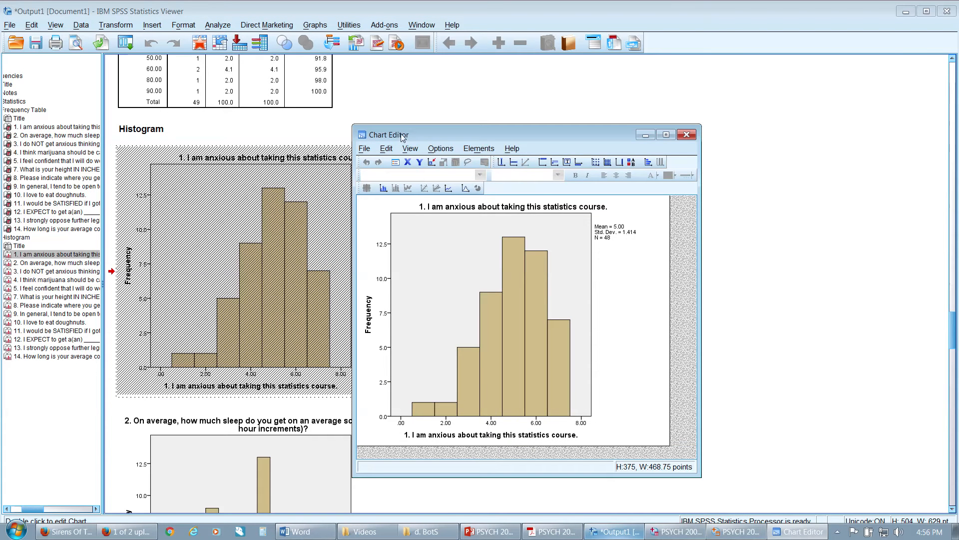
pyautogui.moveTo(402, 137); pyautogui.dragTo(495, 96)
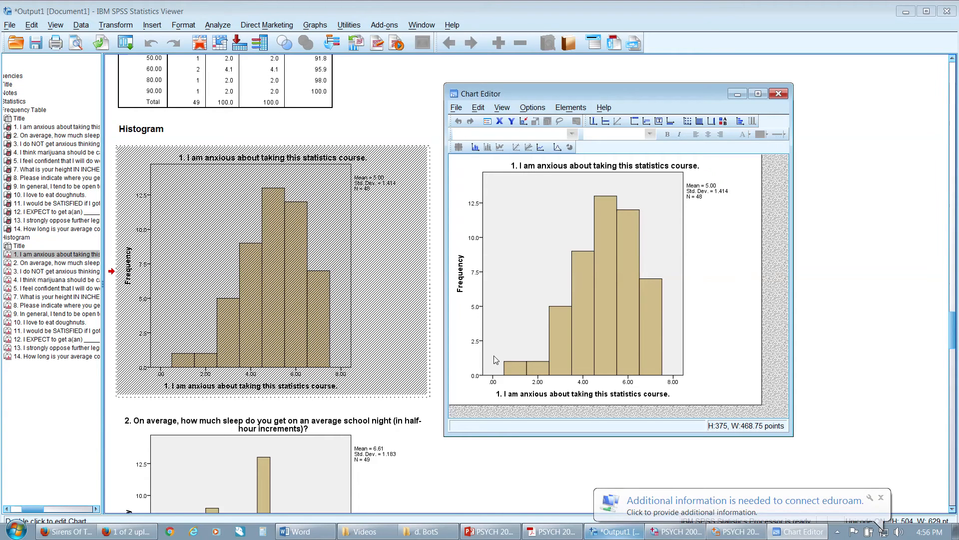
pyautogui.doubleClick(494, 382)
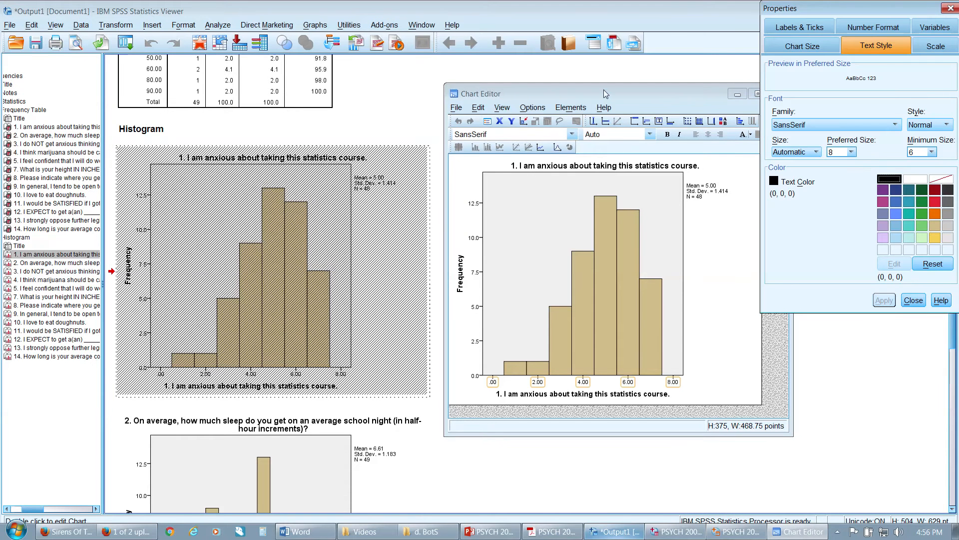
pyautogui.moveTo(603, 89); pyautogui.dragTo(503, 79)
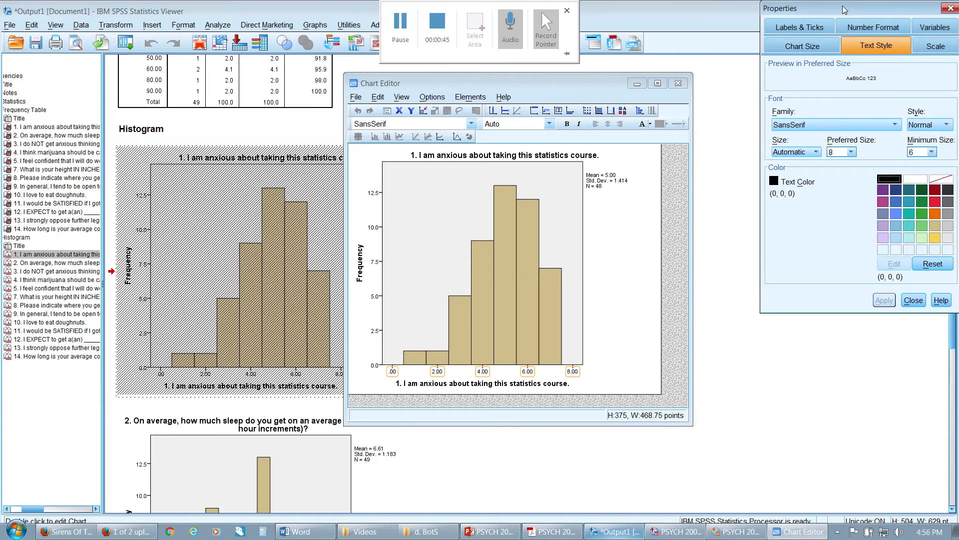
pyautogui.moveTo(845, 5); pyautogui.dragTo(787, 27)
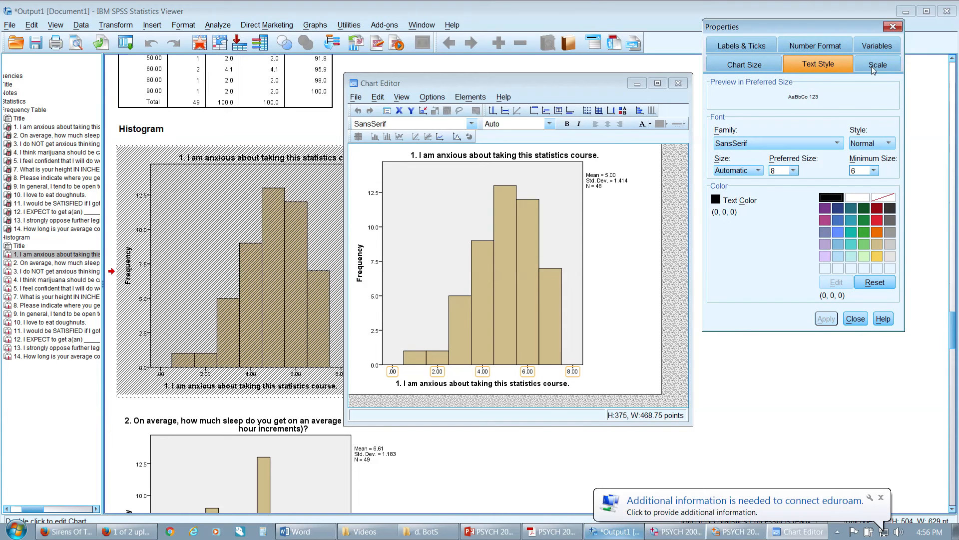
pyautogui.click(871, 65)
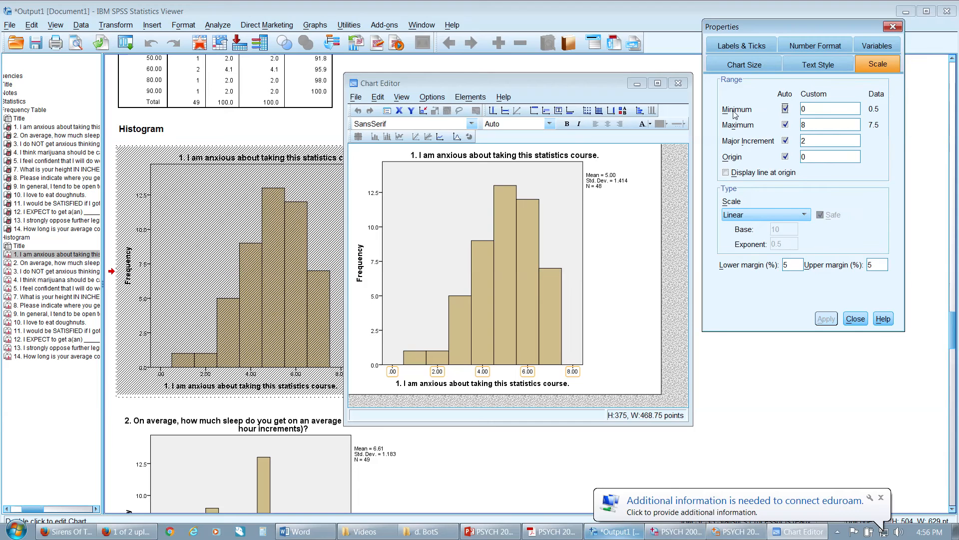
# Set the question 1 histogram's horizontal axis to minimum 1, maximum 7 and major increment 1, and finish editing the chart
pyautogui.click(815, 111)
pyautogui.write('1')
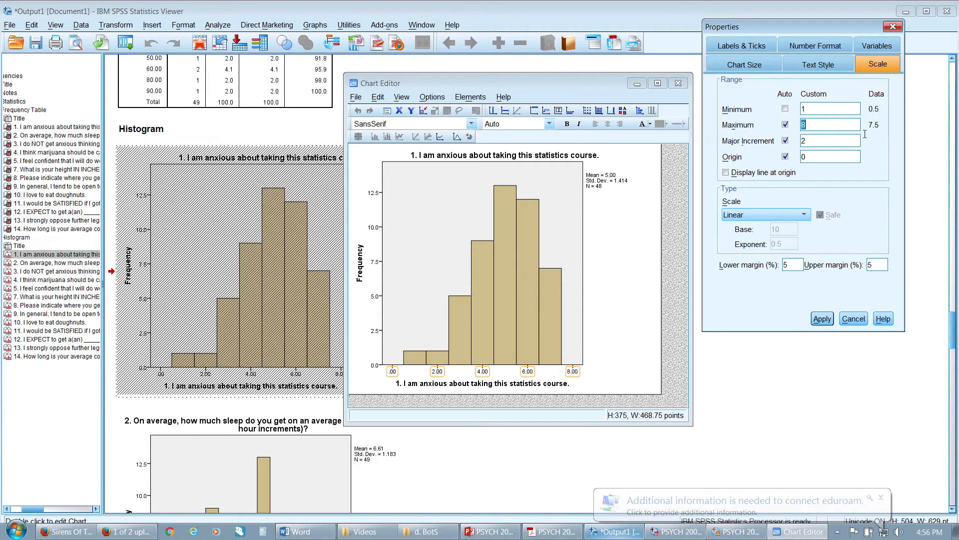
pyautogui.moveTo(839, 144); pyautogui.dragTo(789, 145)
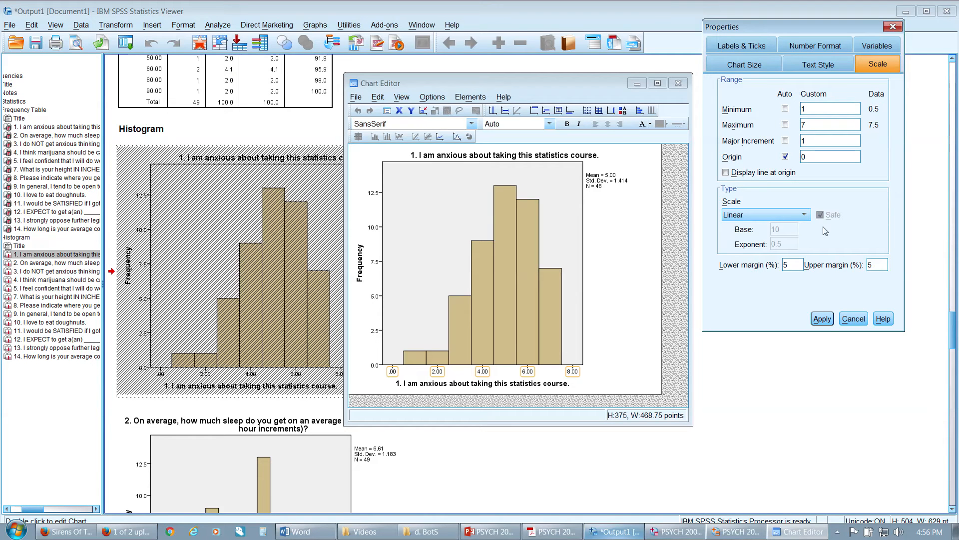
pyautogui.click(827, 322)
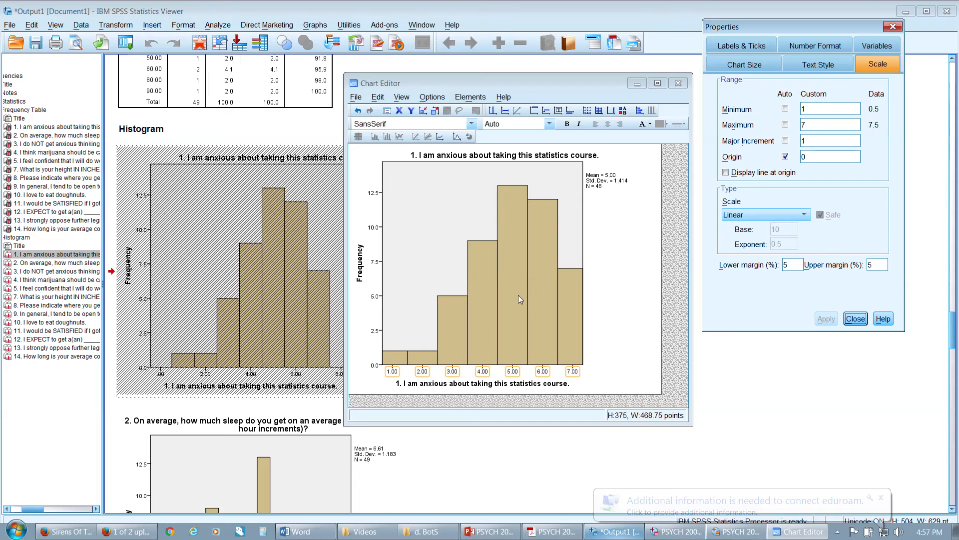
pyautogui.click(893, 26)
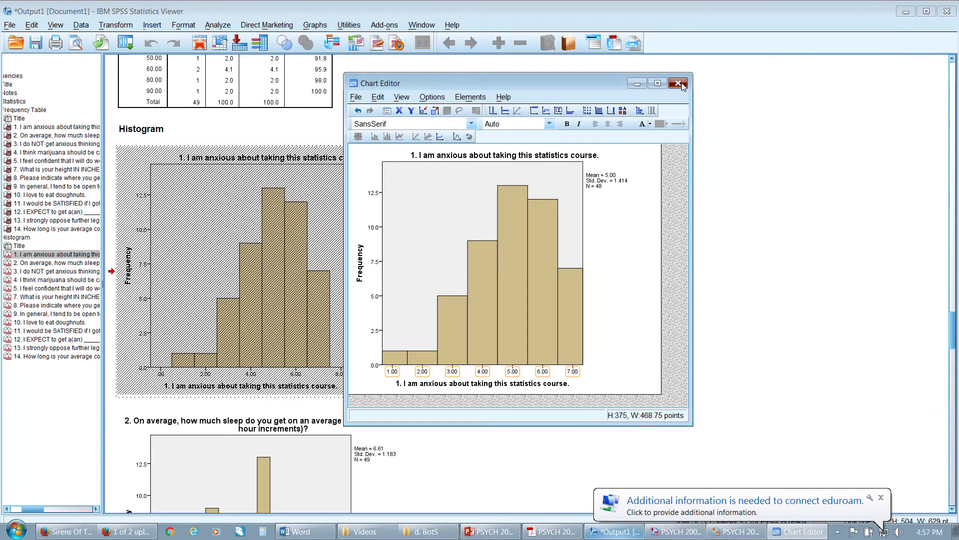
pyautogui.click(681, 85)
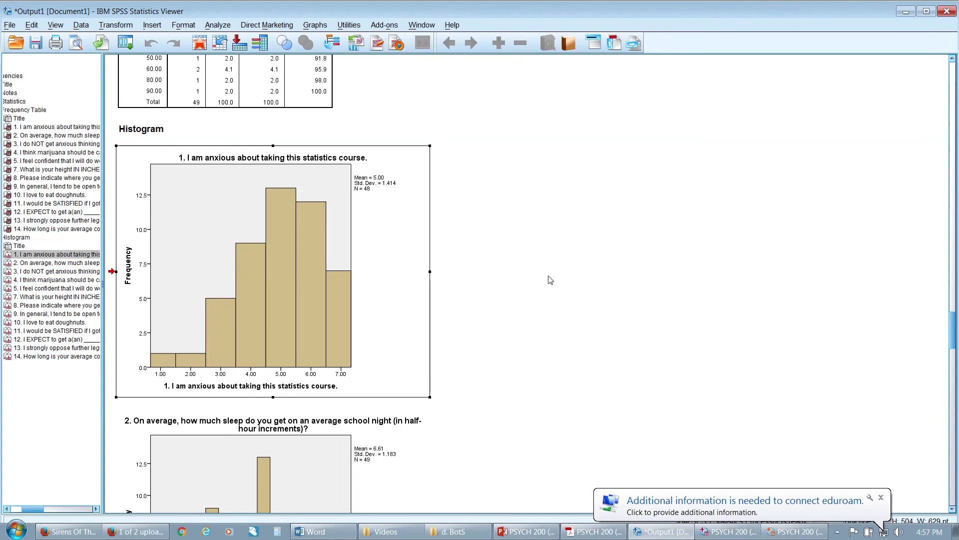
# Open the question 2 histogram about average sleep for editing and bring up its horizontal axis scale settings
pyautogui.scroll(-2, 427, 266)
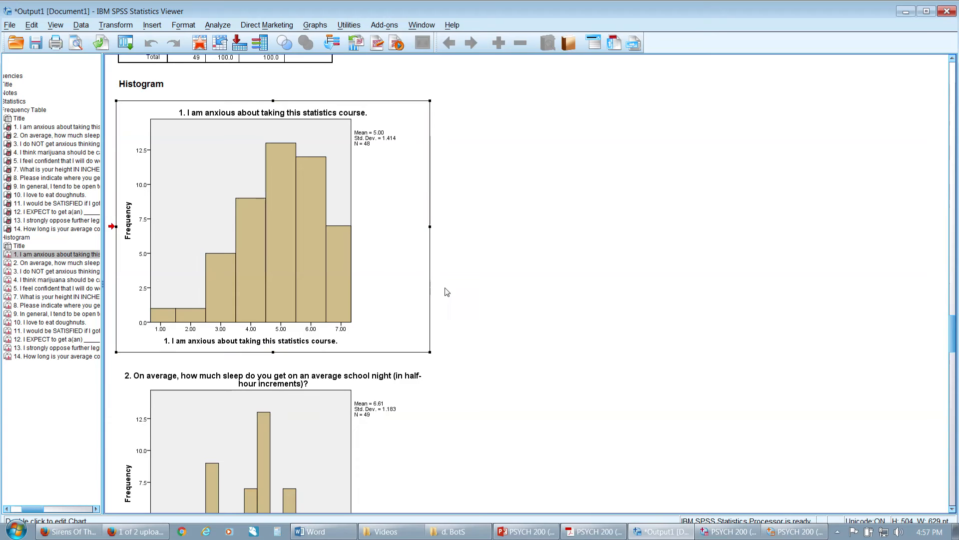
pyautogui.scroll(-3, 482, 298)
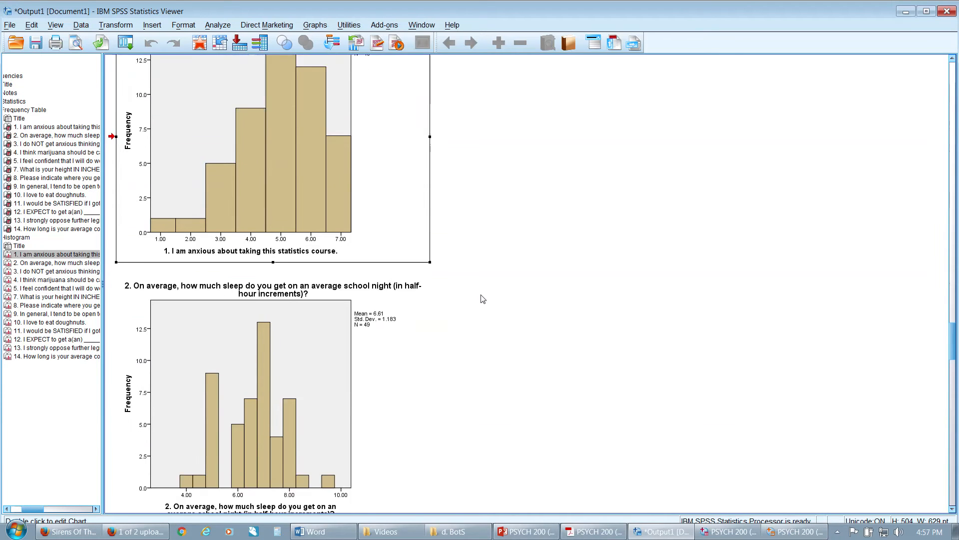
pyautogui.click(250, 300)
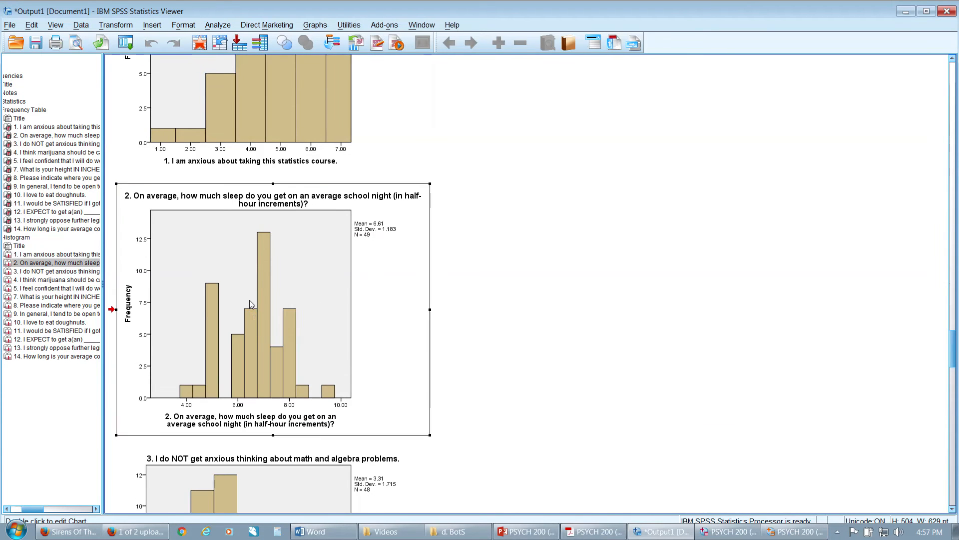
pyautogui.doubleClick(286, 384)
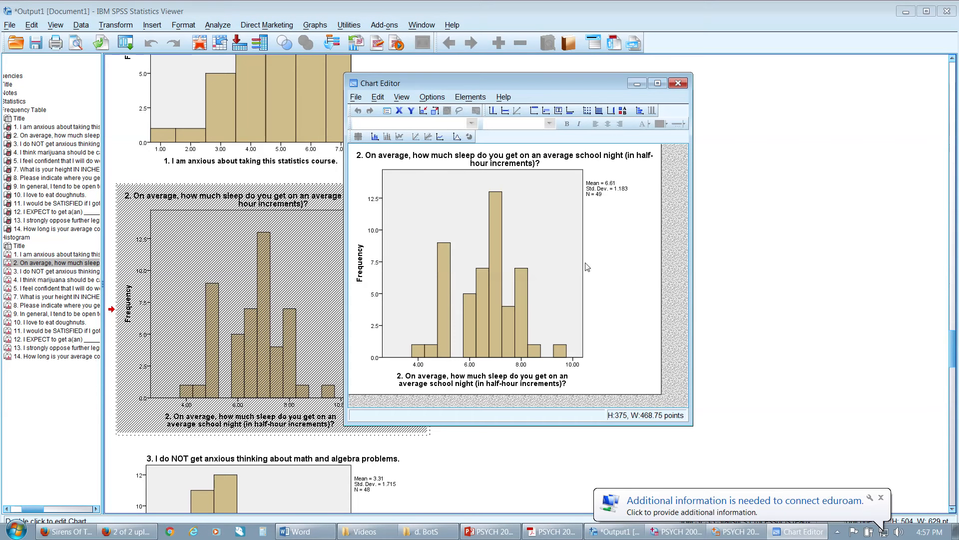
pyautogui.doubleClick(419, 364)
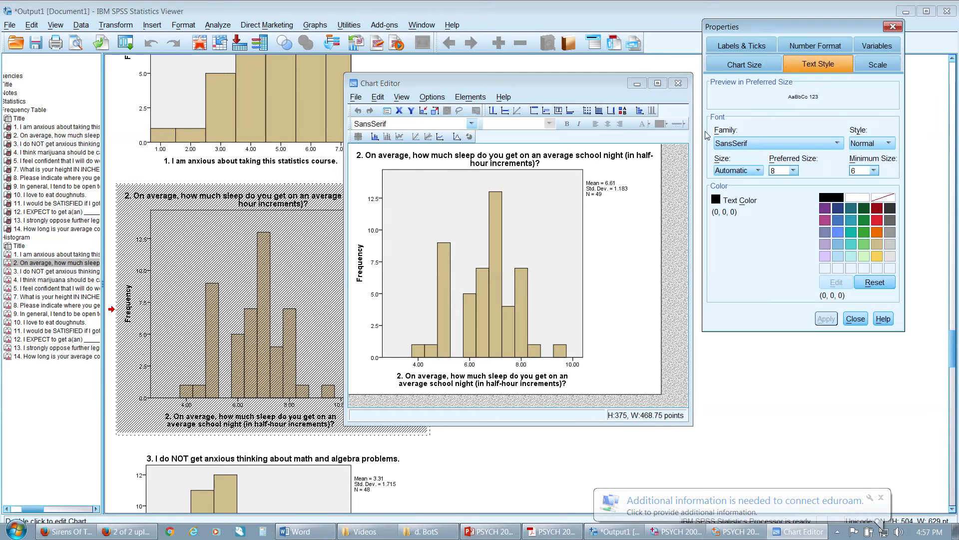
pyautogui.click(874, 64)
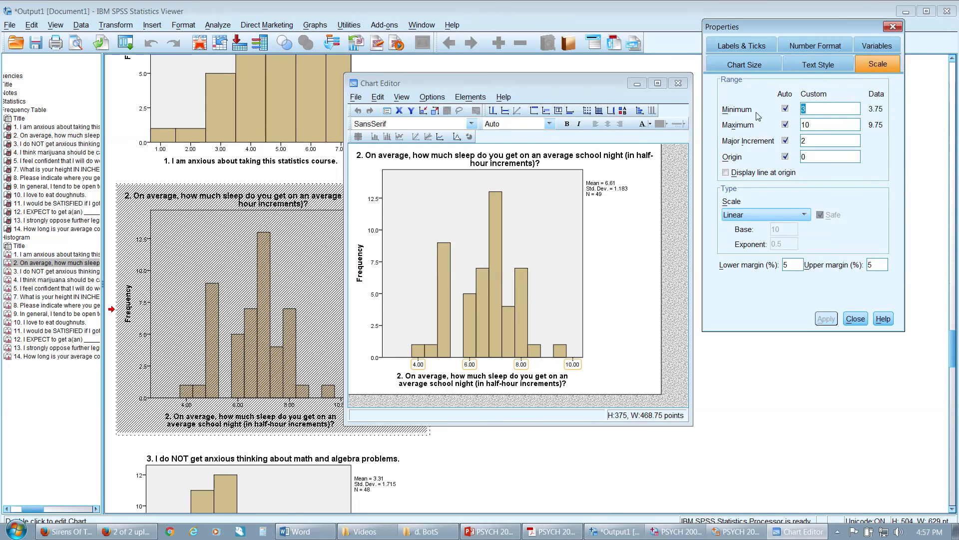
# Set the sleep histogram's horizontal axis to minimum 0, maximum 11 and major increment 1, and finish editing the chart
pyautogui.write('0')
pyautogui.click(818, 121)
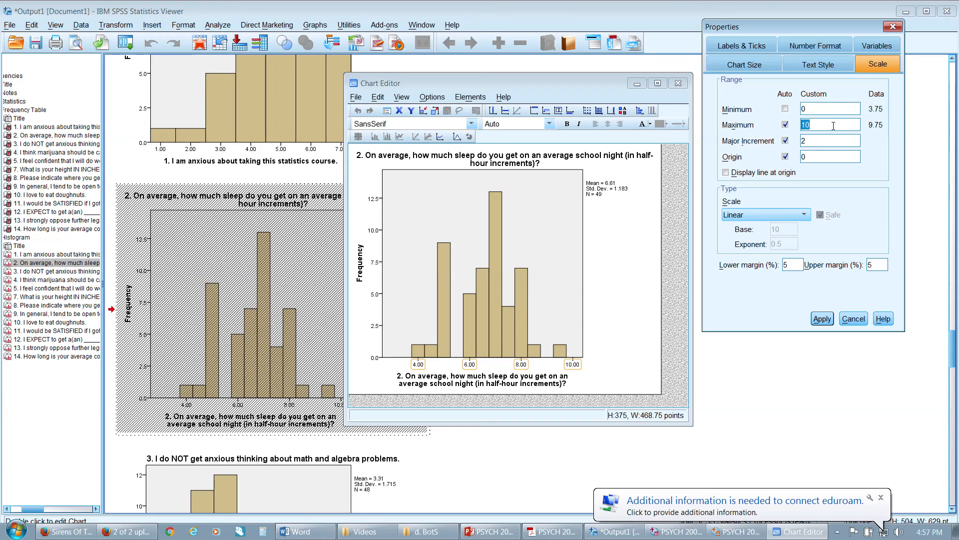
pyautogui.write('1')
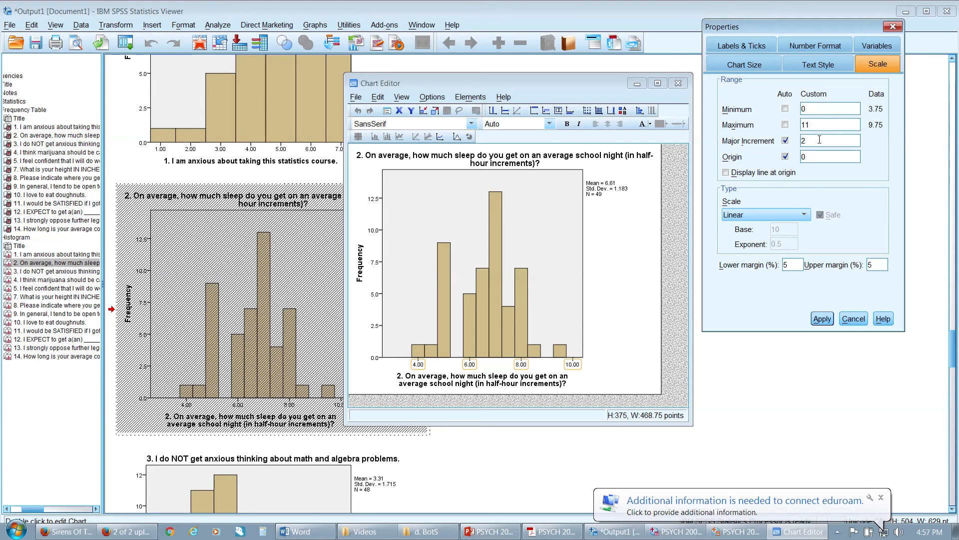
pyautogui.moveTo(819, 142); pyautogui.dragTo(776, 143)
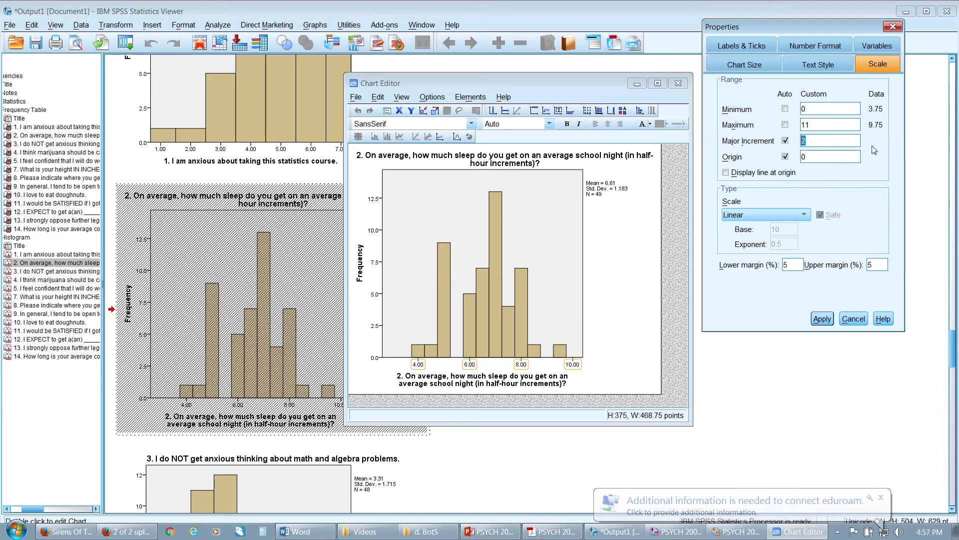
pyautogui.write('1')
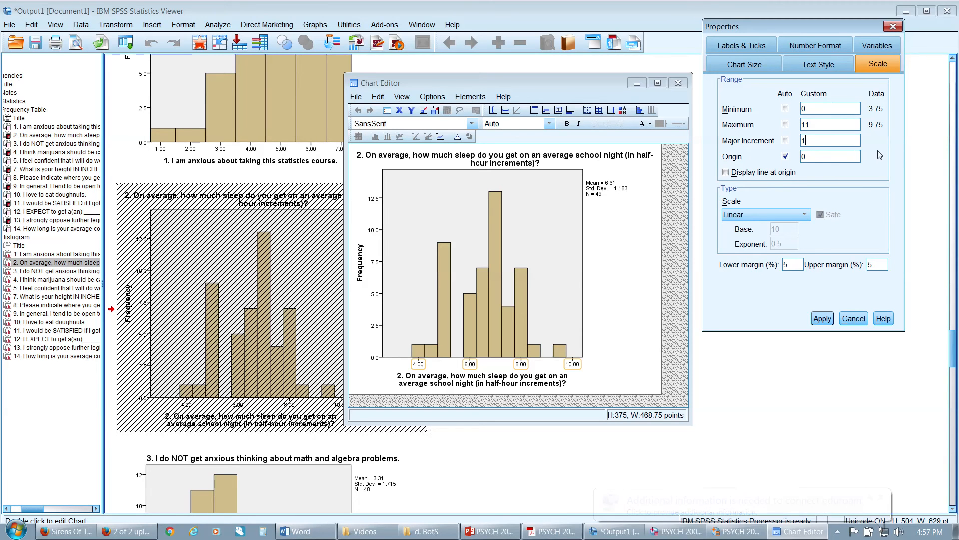
pyautogui.click(821, 321)
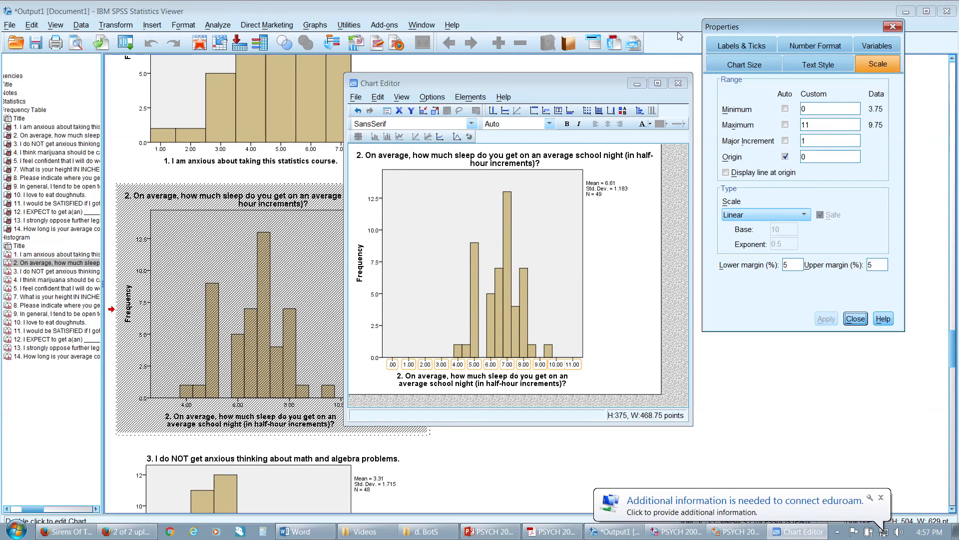
pyautogui.click(885, 27)
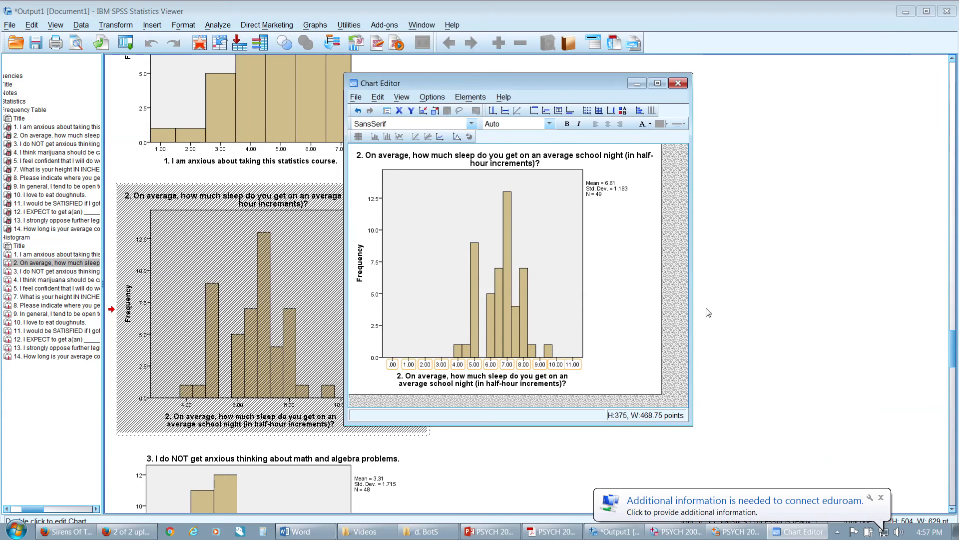
pyautogui.click(678, 275)
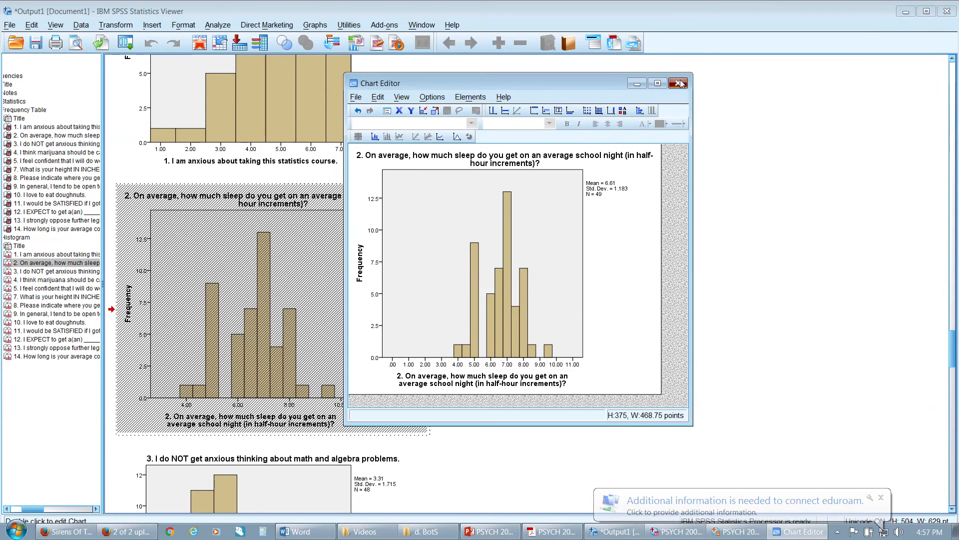
pyautogui.click(678, 83)
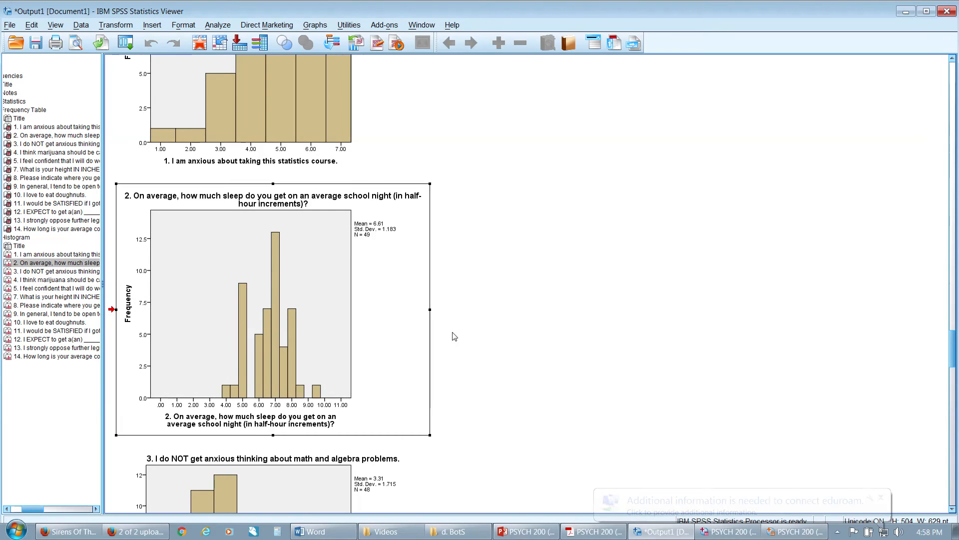
# Open the question 3 histogram about math and algebra anxiety for editing and bring up its horizontal axis scale settings
pyautogui.scroll(-9, 454, 336)
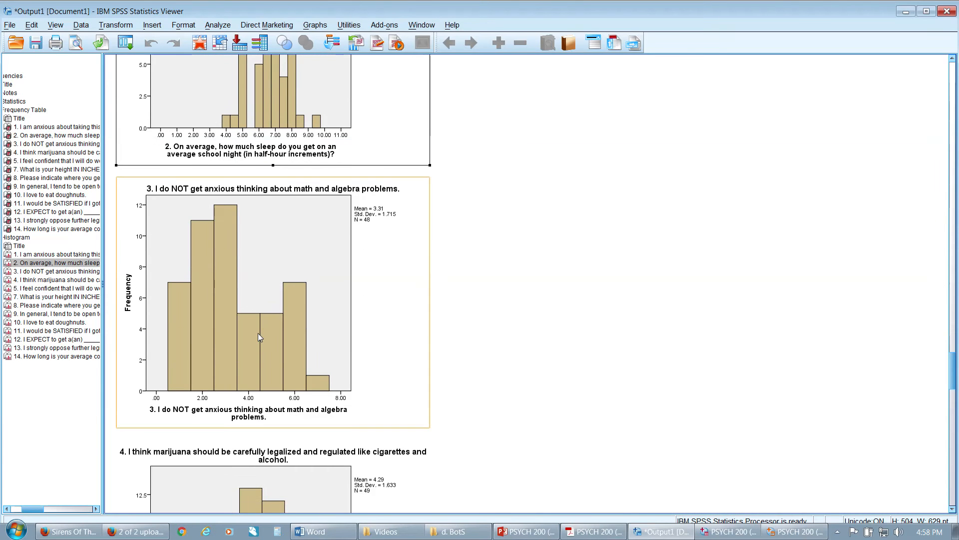
pyautogui.doubleClick(257, 333)
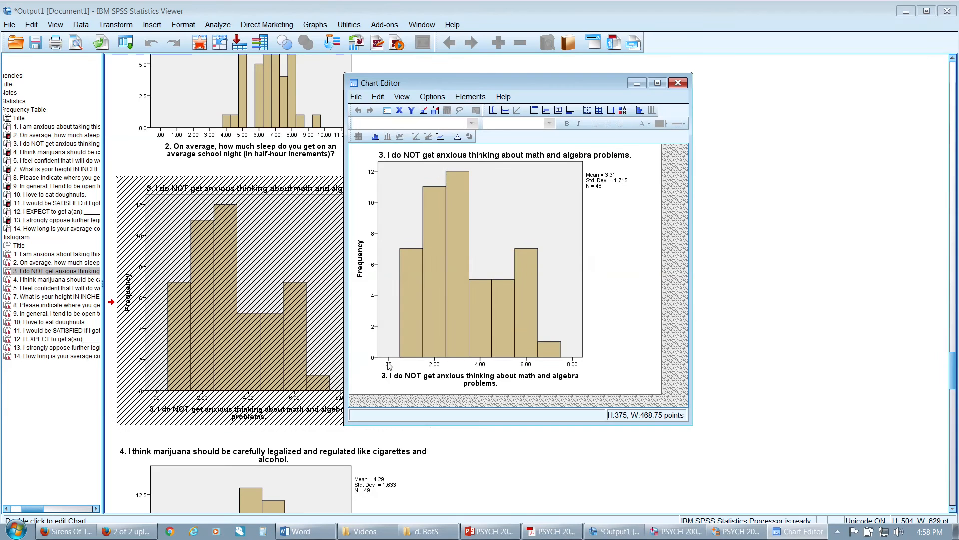
pyautogui.doubleClick(389, 365)
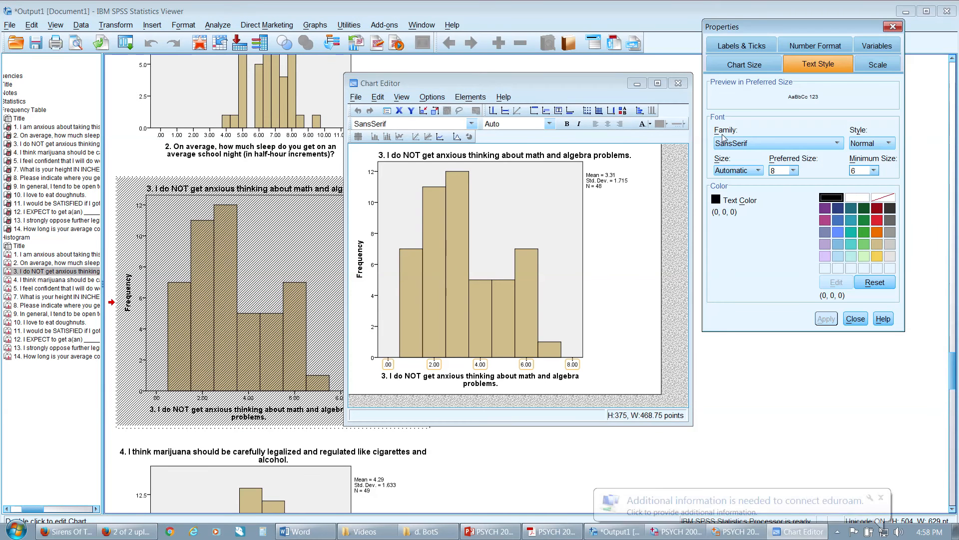
pyautogui.click(861, 68)
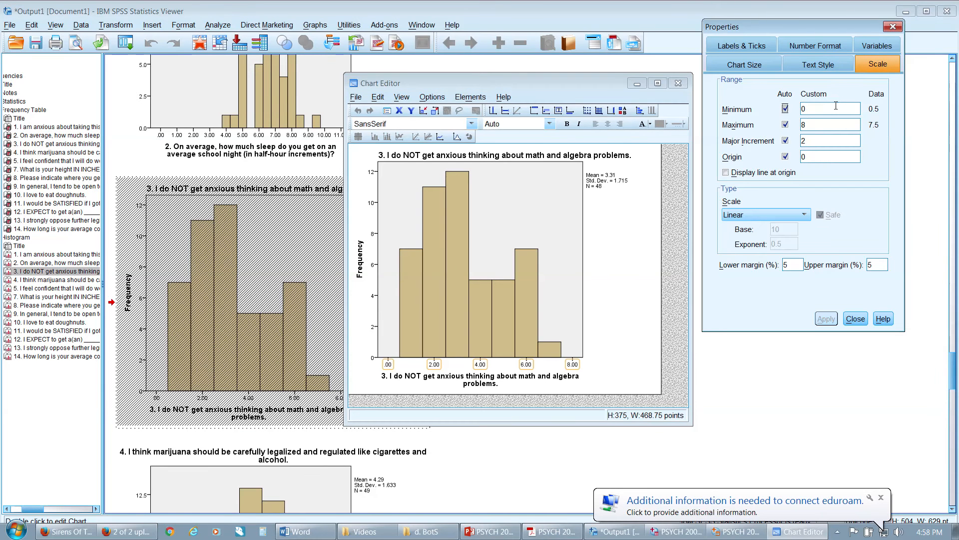
# Set the question 3 histogram's horizontal axis to minimum 1, maximum 7 and major increment 1, and finish editing the chart
pyautogui.press('BackSpace')
pyautogui.write('1')
pyautogui.write('7')
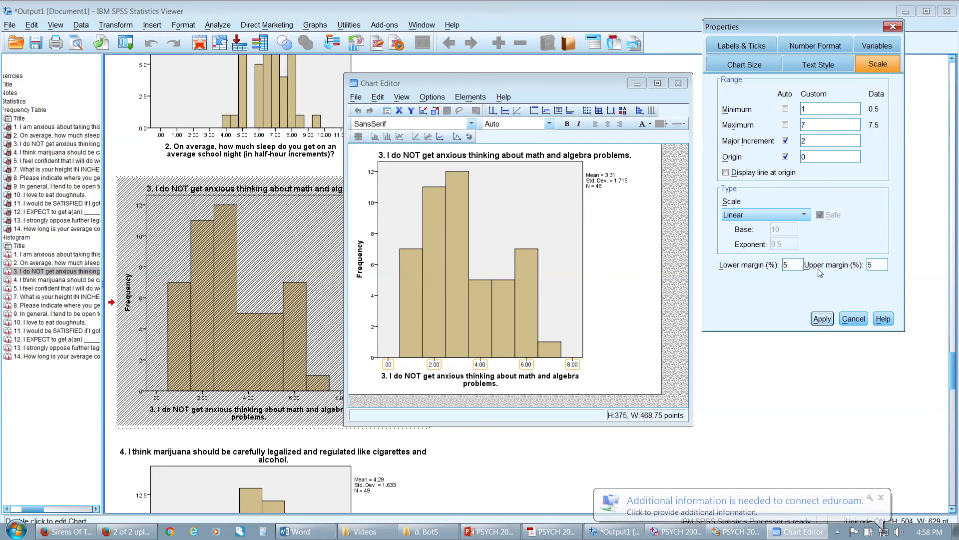
pyautogui.moveTo(821, 146); pyautogui.dragTo(781, 145)
pyautogui.click(821, 318)
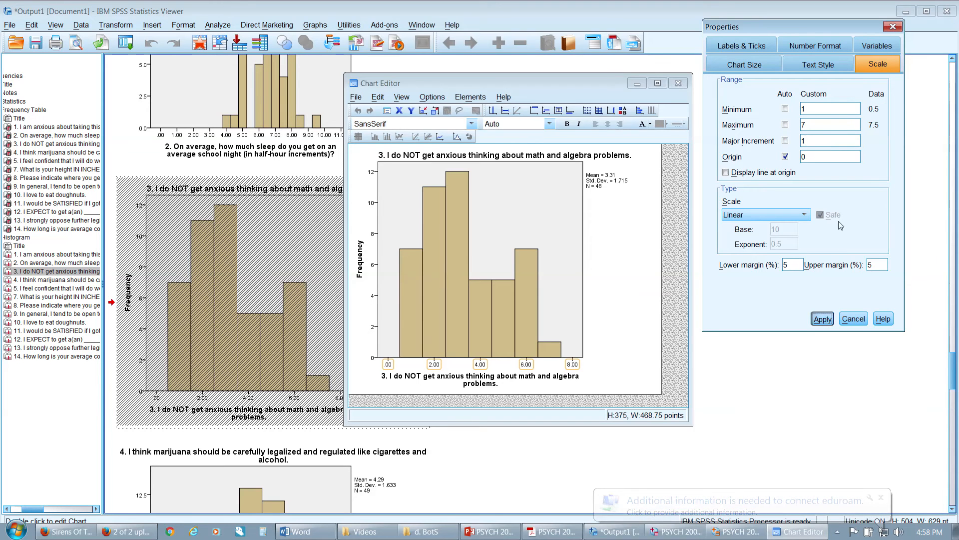
pyautogui.click(892, 27)
pyautogui.click(678, 83)
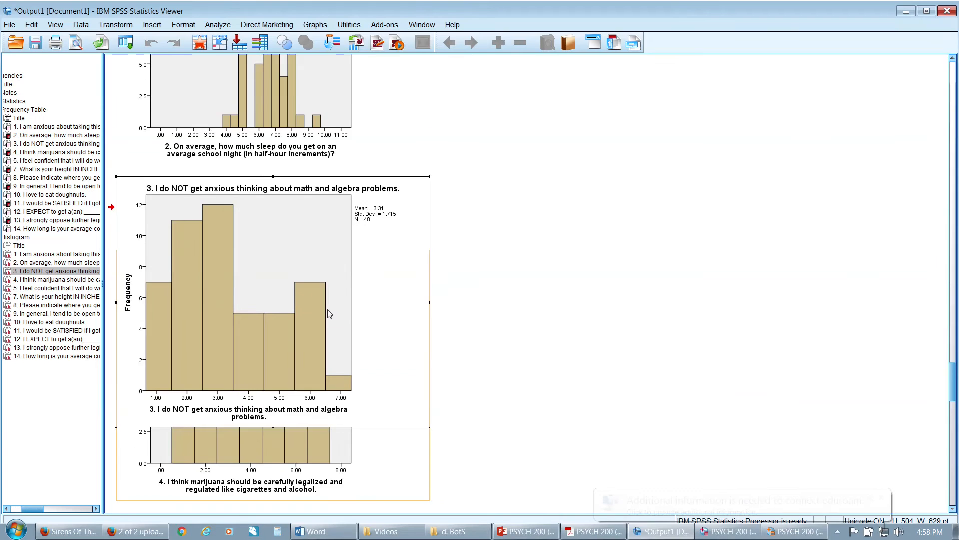
# Open the question 4 histogram about marijuana legalization for editing and bring up its horizontal axis scale settings
pyautogui.scroll(-10, 328, 310)
pyautogui.click(319, 313)
pyautogui.doubleClick(397, 368)
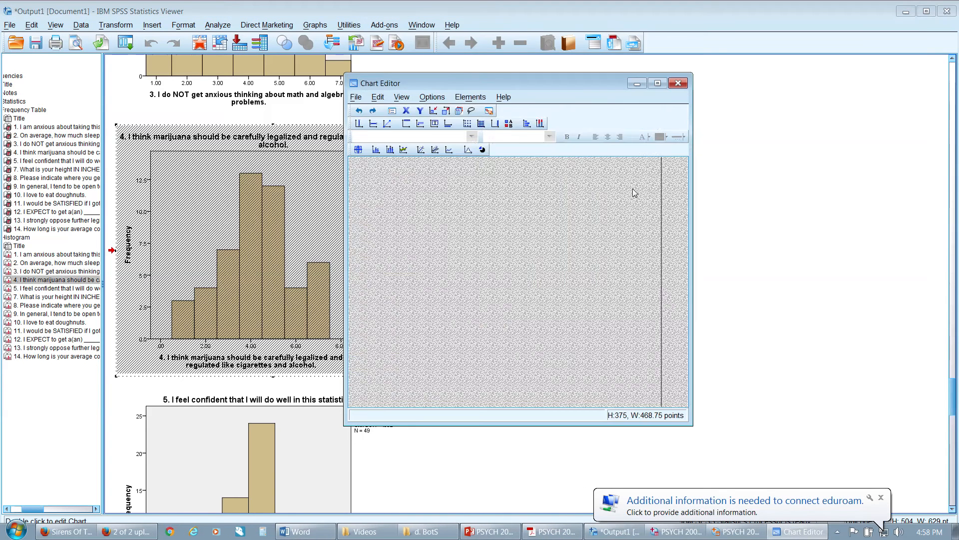
pyautogui.doubleClick(393, 365)
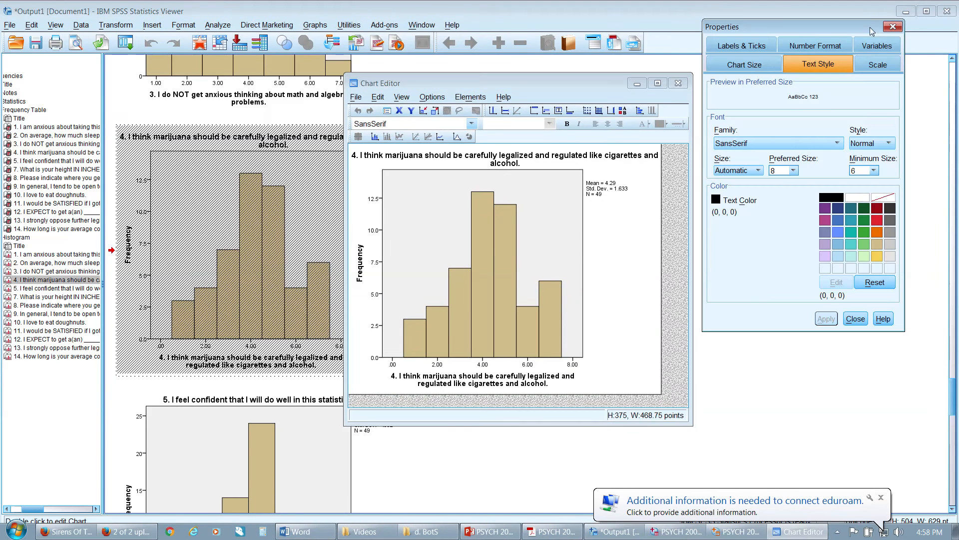
# Set the question 4 histogram's horizontal axis to minimum 1, maximum 7 and major increment 1, and finish editing the chart
pyautogui.write('1')
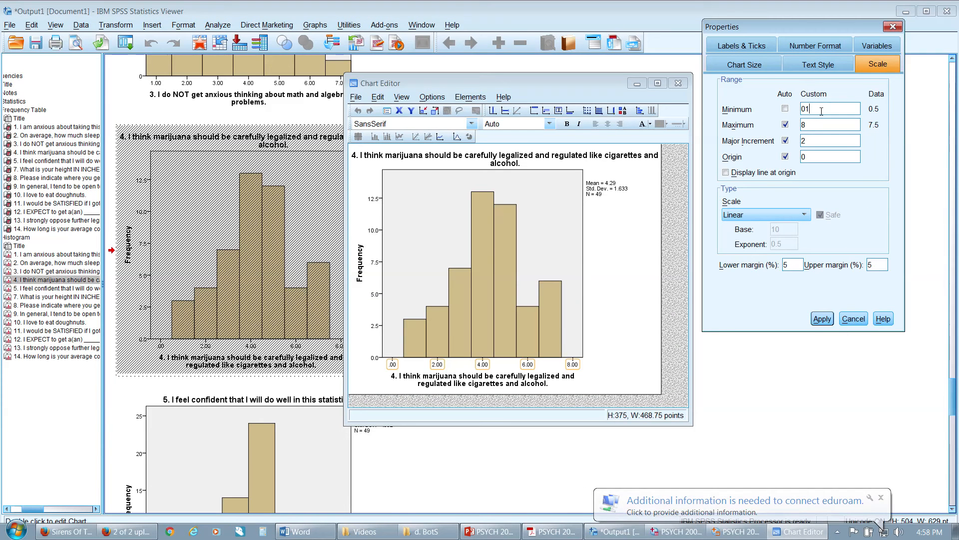
pyautogui.write('11')
pyautogui.moveTo(826, 108); pyautogui.dragTo(781, 142)
pyautogui.write('7')
pyautogui.write('1')
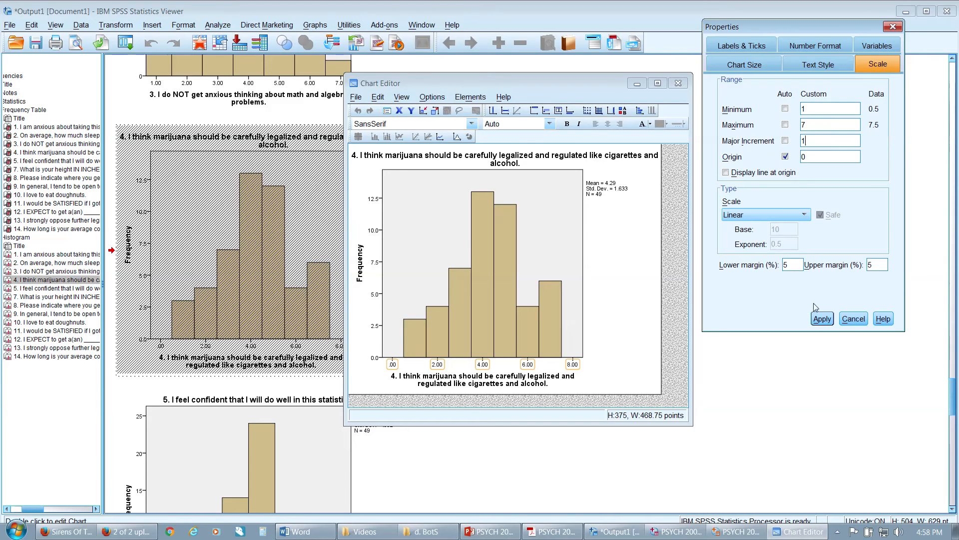
pyautogui.click(679, 83)
# Open the question 5 histogram about confidence in the statistics course for editing and bring up its horizontal axis scale settings
pyautogui.scroll(-8, 534, 199)
pyautogui.doubleClick(289, 224)
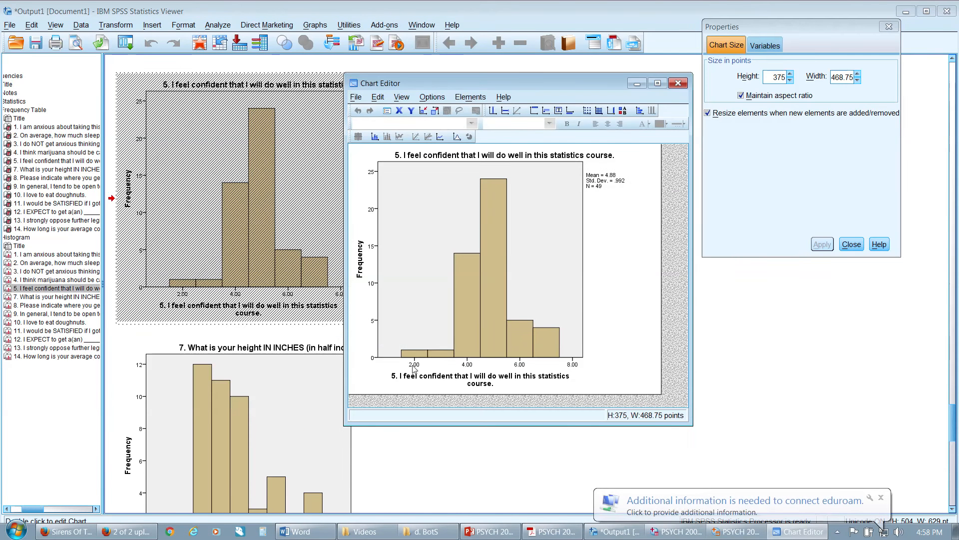
pyautogui.click(468, 364)
pyautogui.click(878, 64)
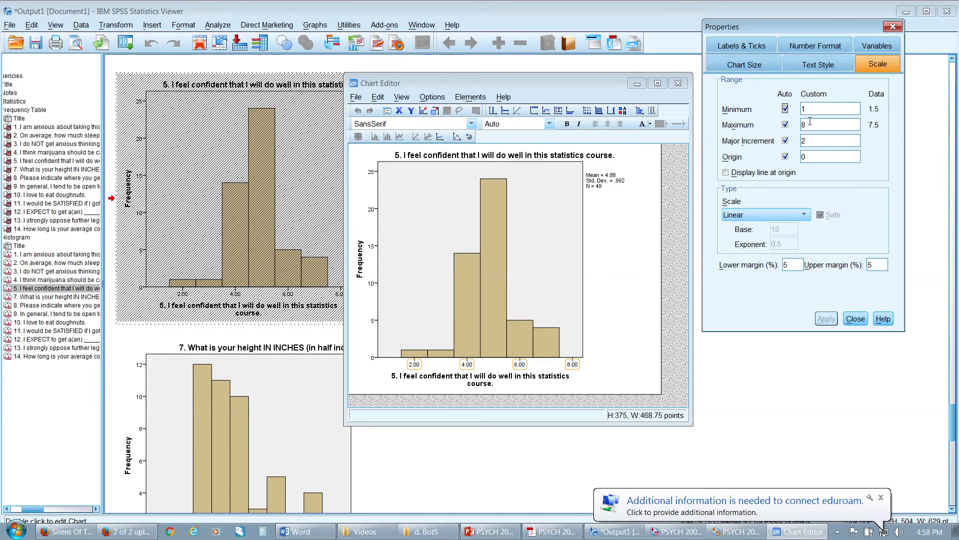
# Set the question 5 histogram's horizontal axis to maximum 7 and major increment 1, and finish editing the chart
pyautogui.write('7')
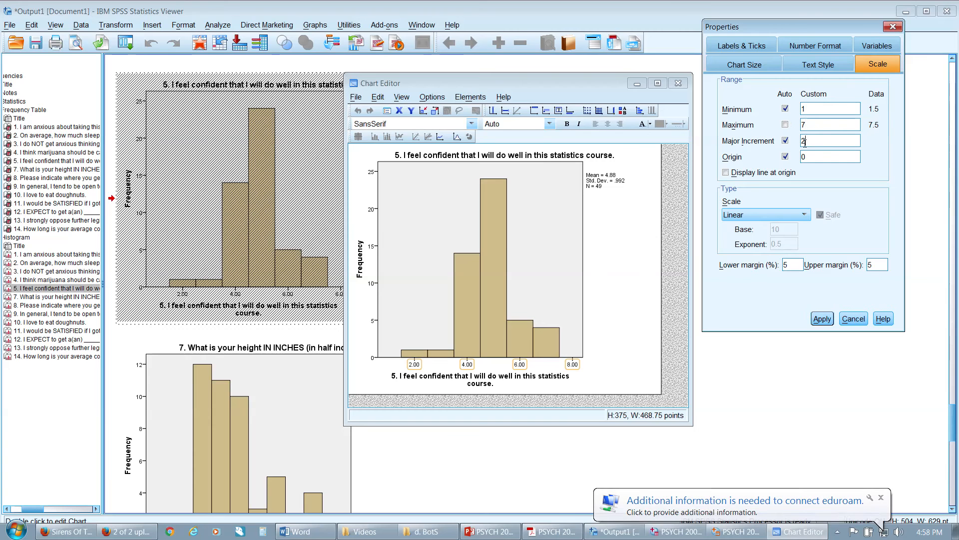
pyautogui.click(822, 318)
pyautogui.click(893, 26)
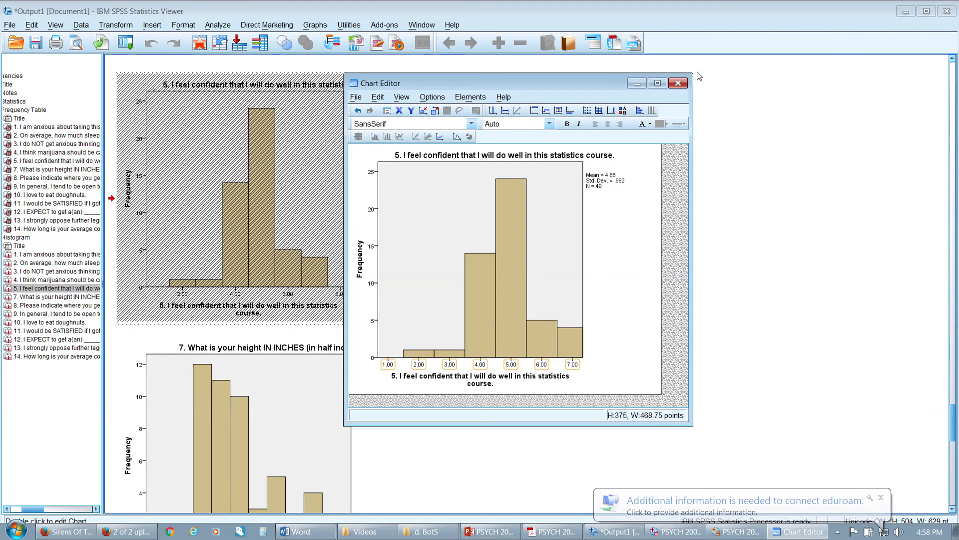
pyautogui.click(678, 83)
# Open the question 7 histogram about height in inches for editing and bring up its horizontal axis scale settings
pyautogui.scroll(-4, 374, 245)
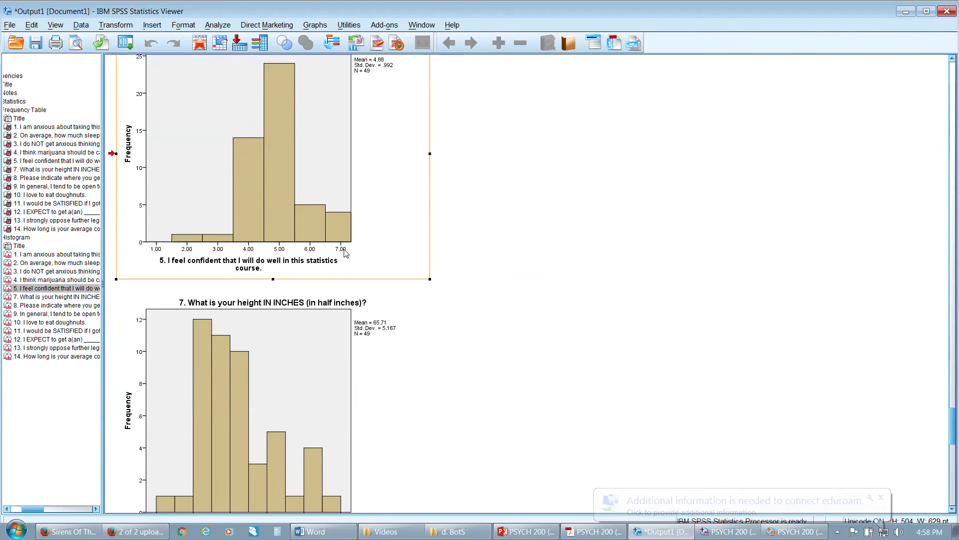
pyautogui.scroll(-2, 346, 253)
pyautogui.doubleClick(295, 252)
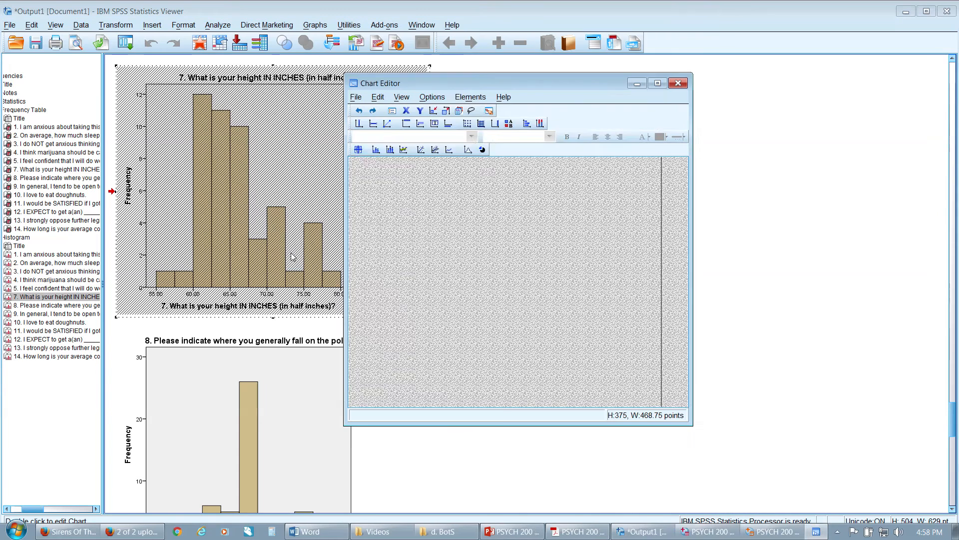
pyautogui.doubleClick(393, 372)
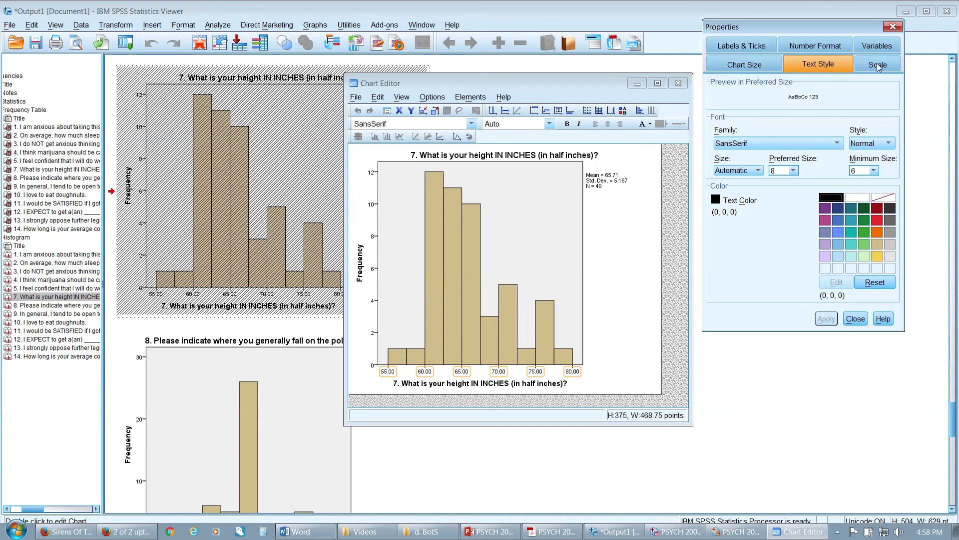
pyautogui.click(878, 65)
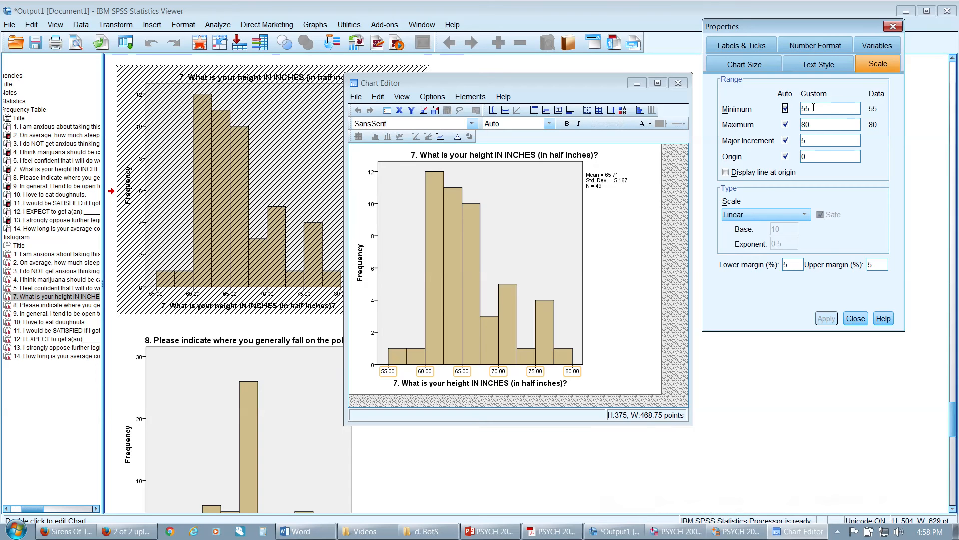
# Set the height histogram's horizontal axis to minimum 50, maximum 90 and major increment 10, and apply the scale
pyautogui.doubleClick(813, 108)
pyautogui.write('50')
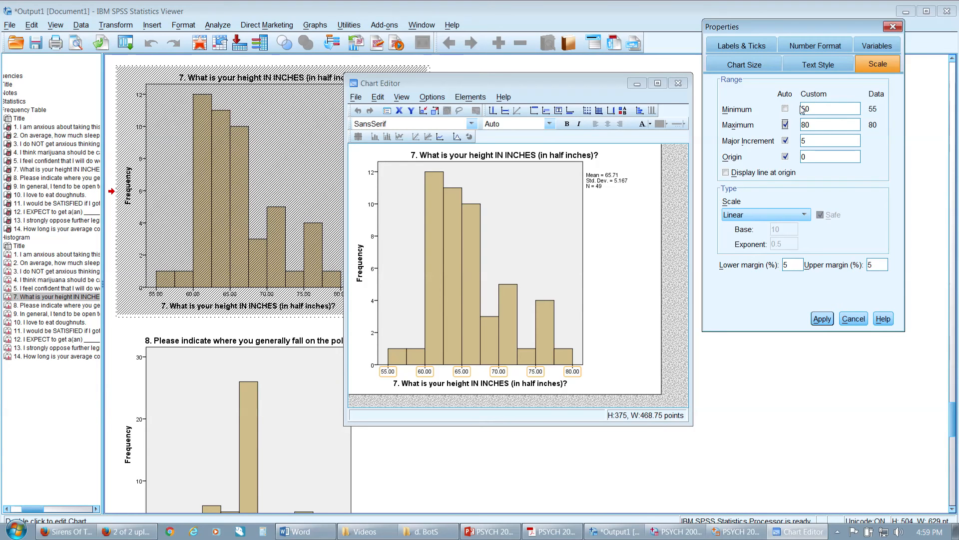
pyautogui.moveTo(818, 126); pyautogui.dragTo(784, 120)
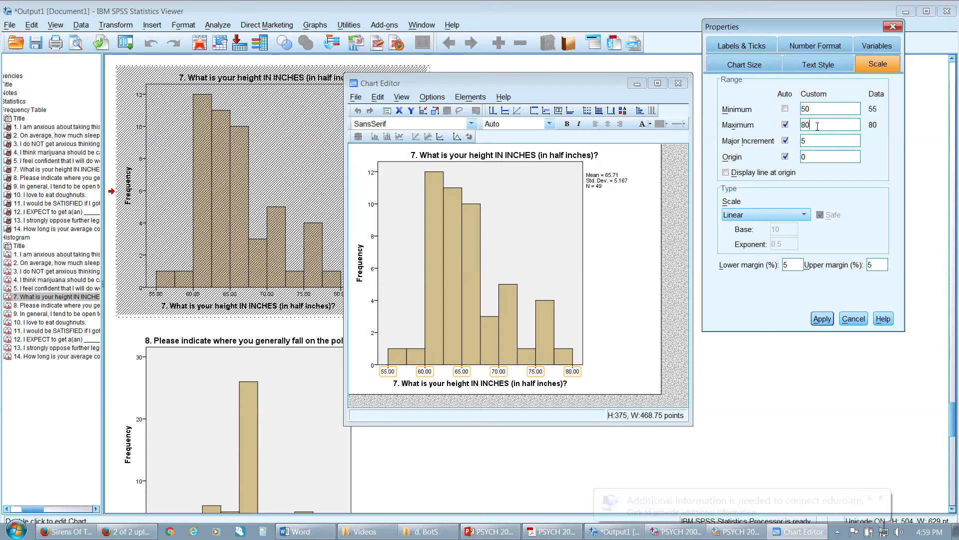
pyautogui.write('90')
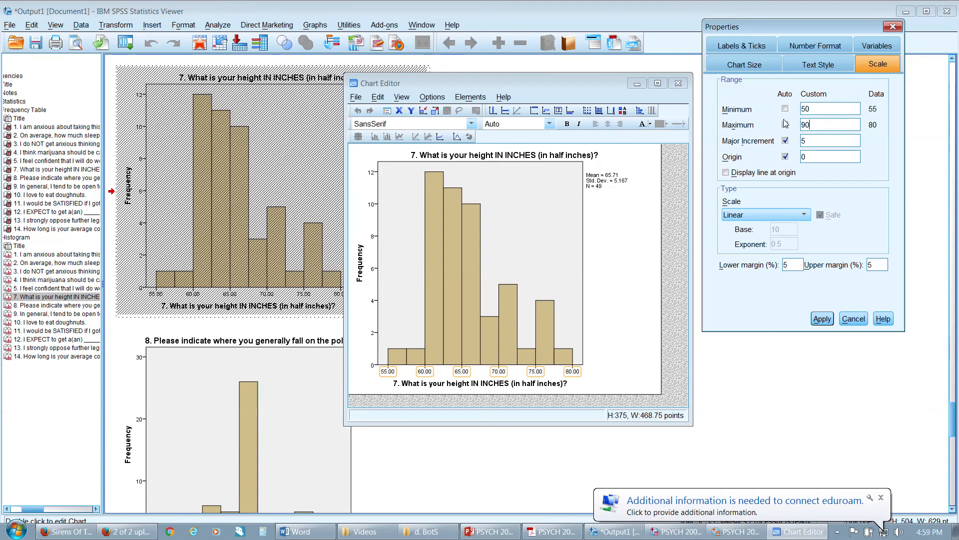
pyautogui.moveTo(817, 141); pyautogui.dragTo(771, 144)
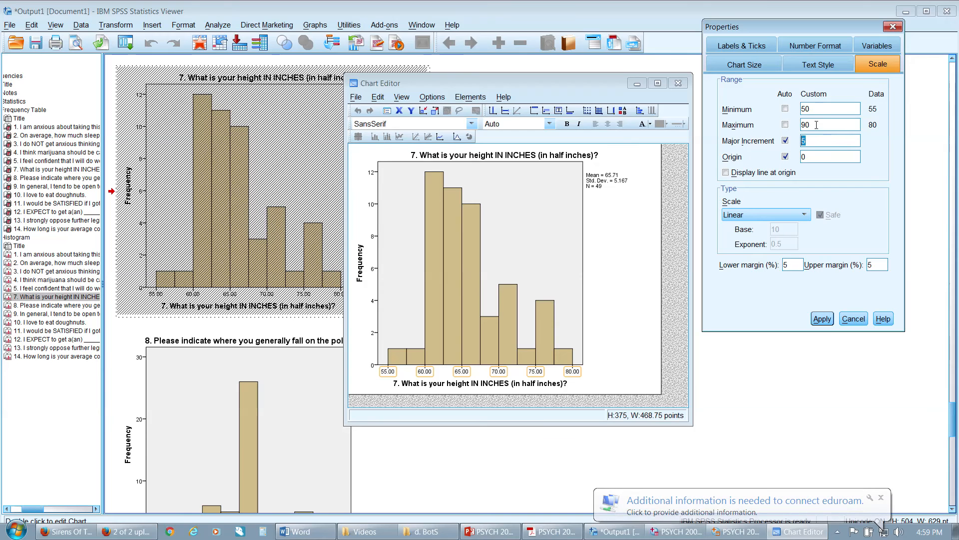
pyautogui.write('10')
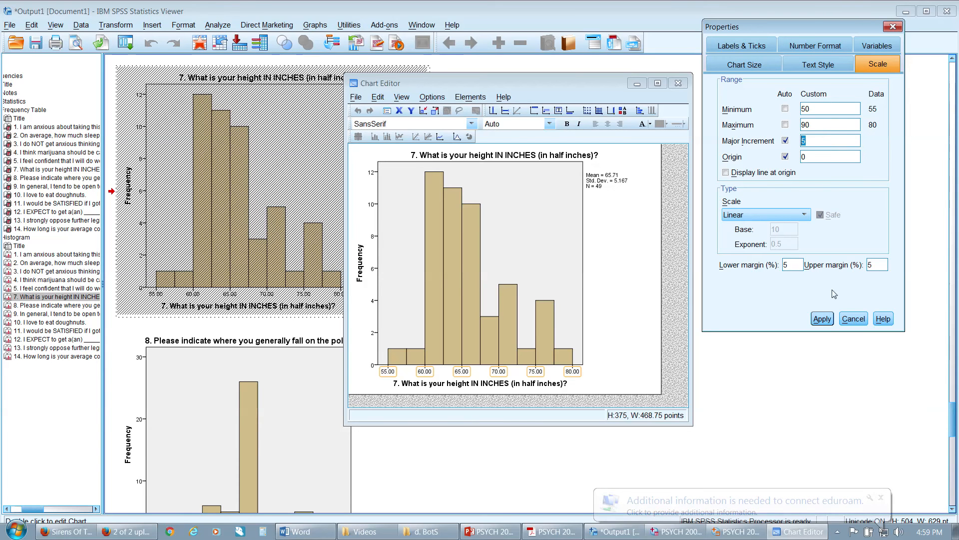
pyautogui.click(823, 319)
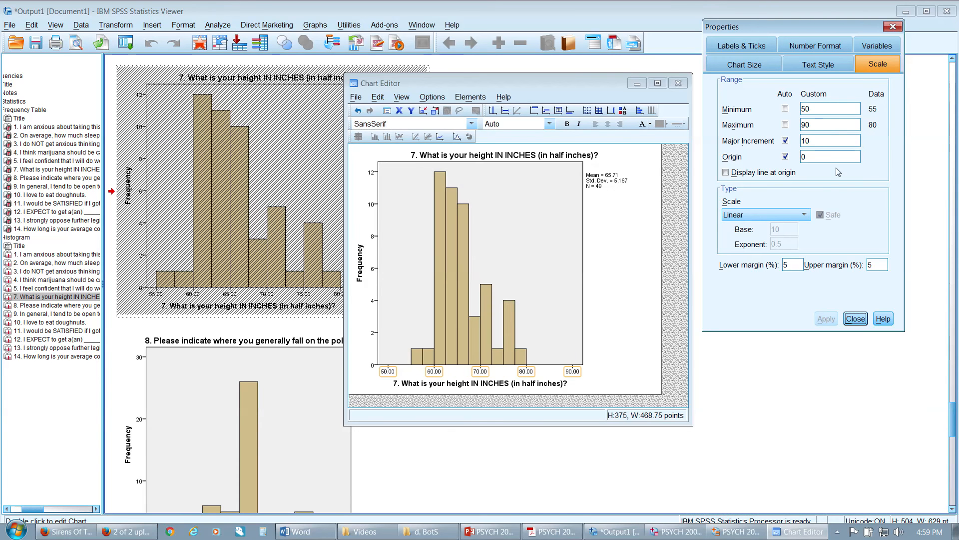
# Set the height histogram's major increment to 5, apply it, and finish editing the chart
pyautogui.click(820, 139)
pyautogui.write('45')
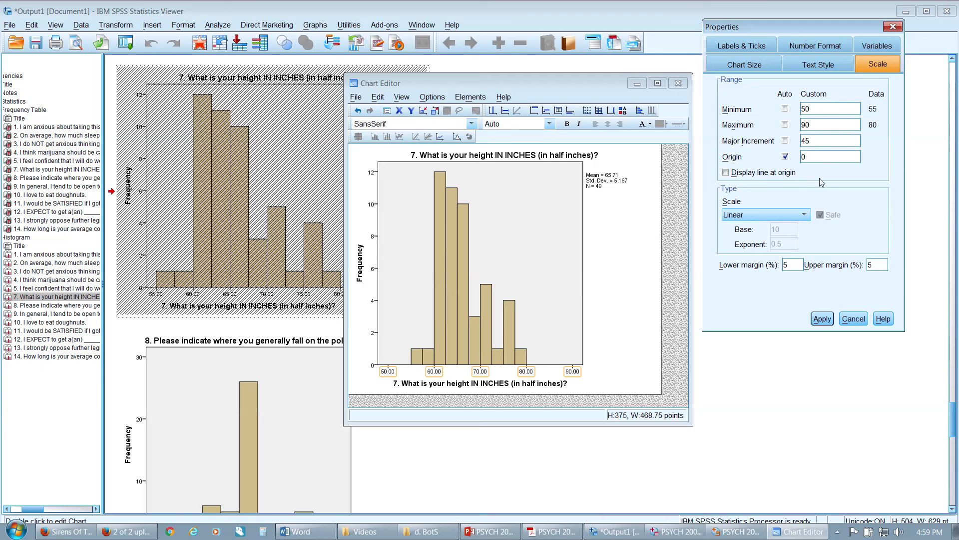
pyautogui.press('BackSpace')
pyautogui.write('5')
pyautogui.click(822, 319)
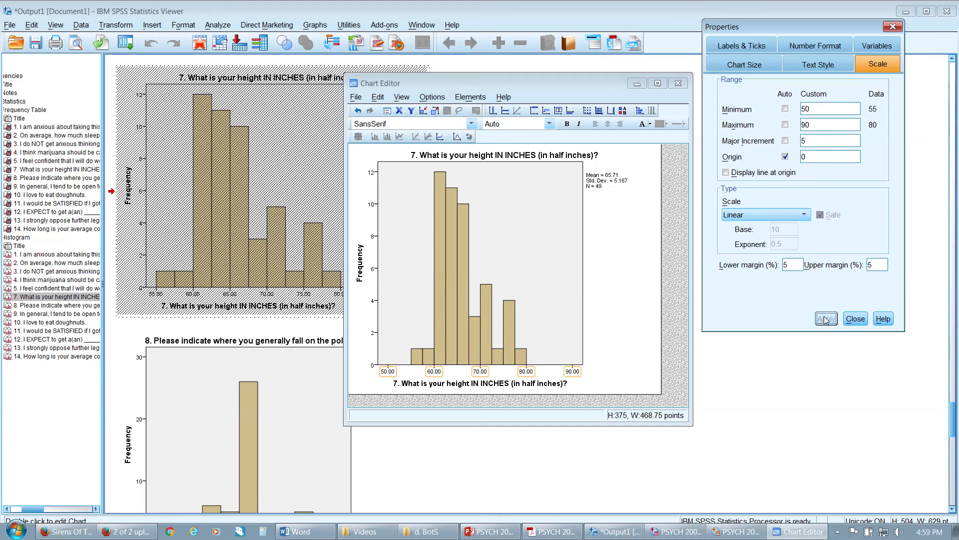
pyautogui.click(899, 28)
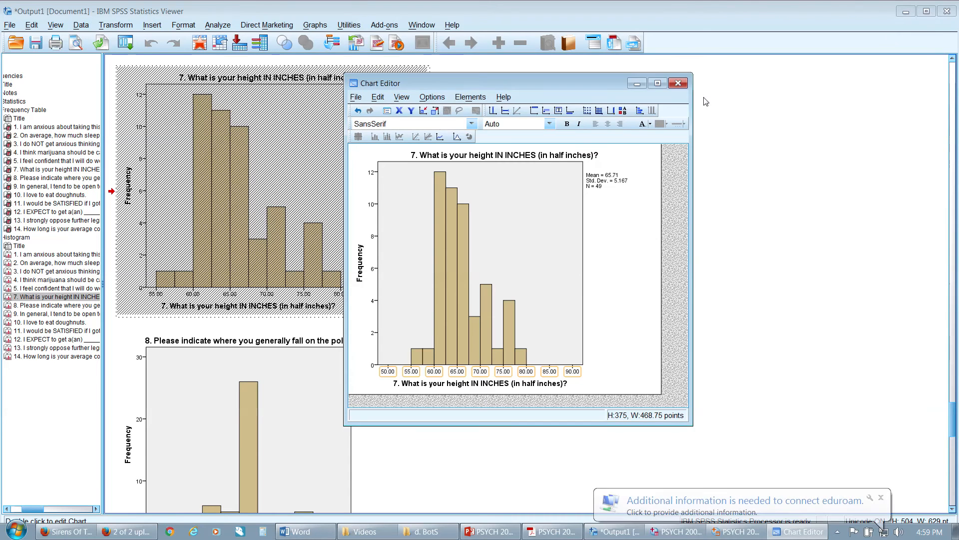
pyautogui.click(678, 83)
# Open the question 8 histogram about the political spectrum for editing and bring up its horizontal axis scale settings
pyautogui.scroll(-3, 469, 317)
pyautogui.scroll(-3, 470, 316)
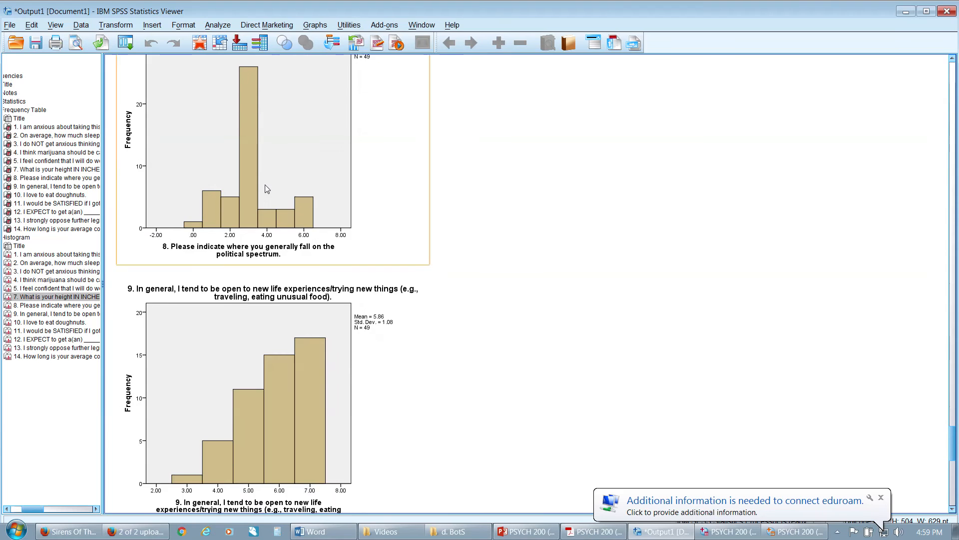
pyautogui.doubleClick(265, 188)
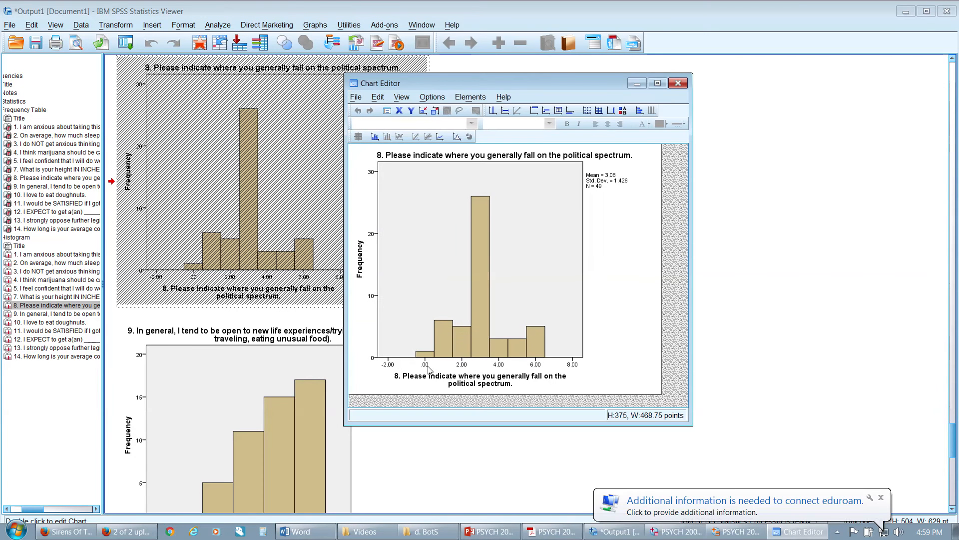
pyautogui.doubleClick(427, 367)
pyautogui.click(862, 65)
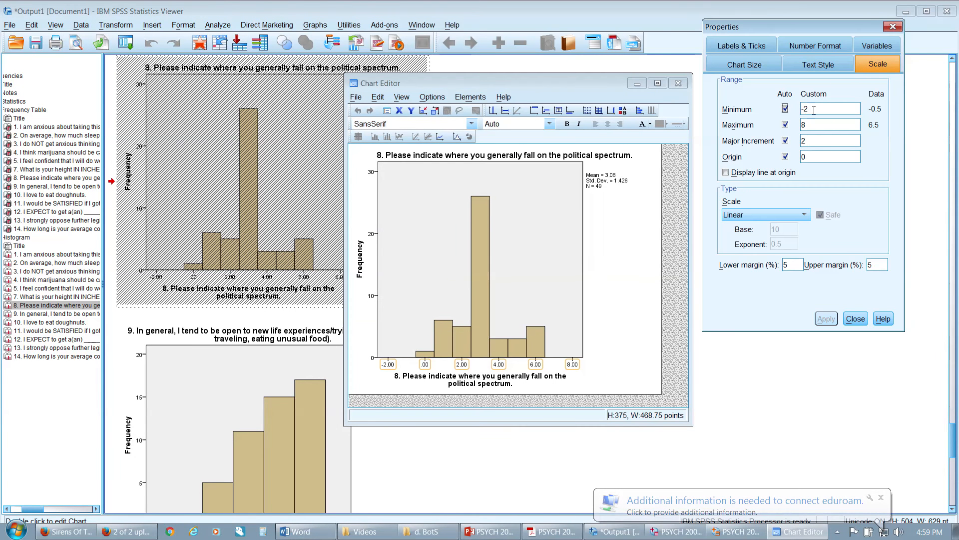
# Set the question 8 histogram's horizontal axis to minimum 0, maximum 6 and major increment 1, and finish editing the chart
pyautogui.write('0')
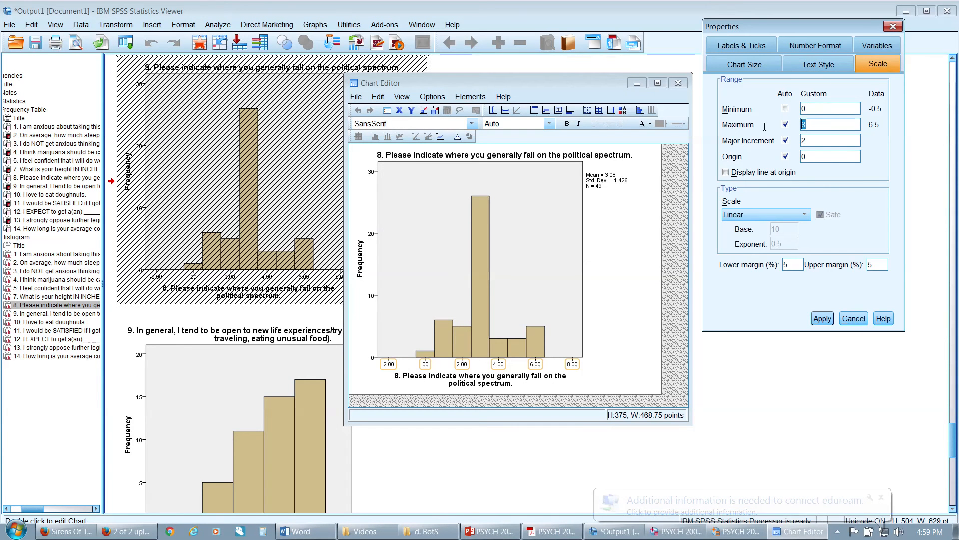
pyautogui.write('6')
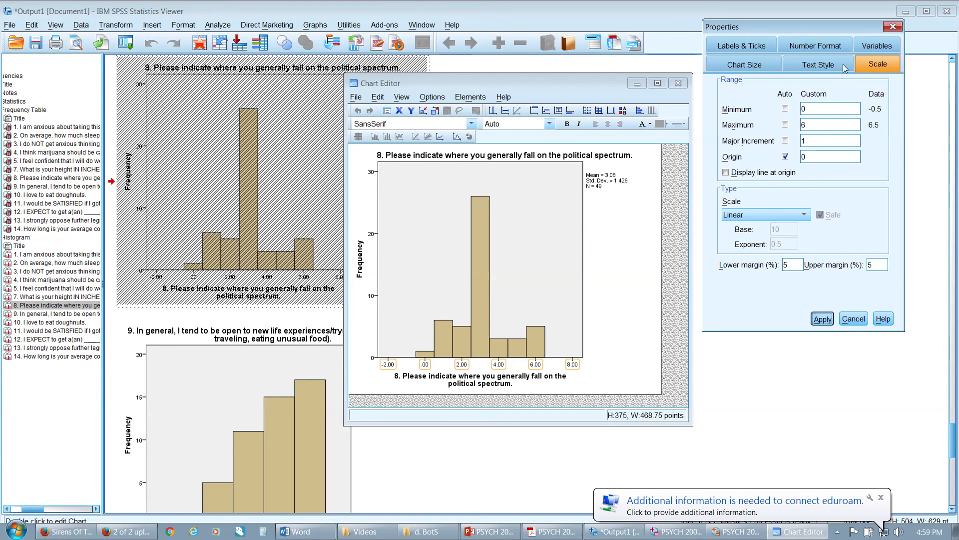
pyautogui.click(679, 84)
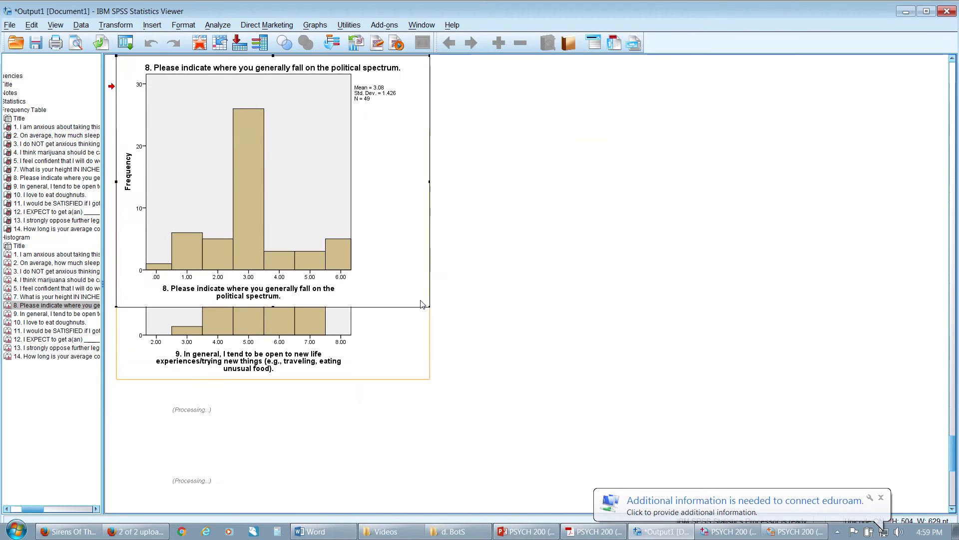
# Open the question 9 histogram about openness to new experiences for editing and bring up its horizontal axis scale settings
pyautogui.scroll(-3, 431, 306)
pyautogui.click(293, 254)
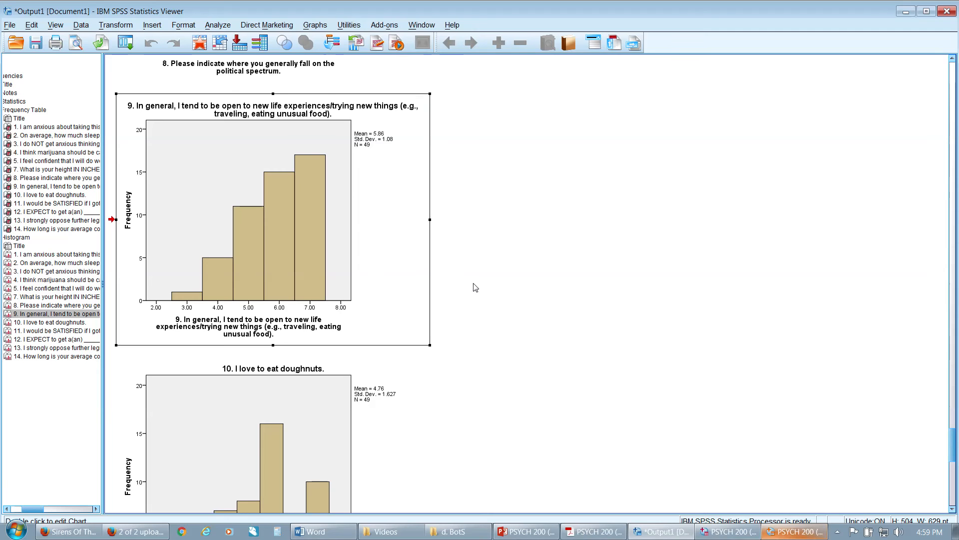
pyautogui.click(799, 531)
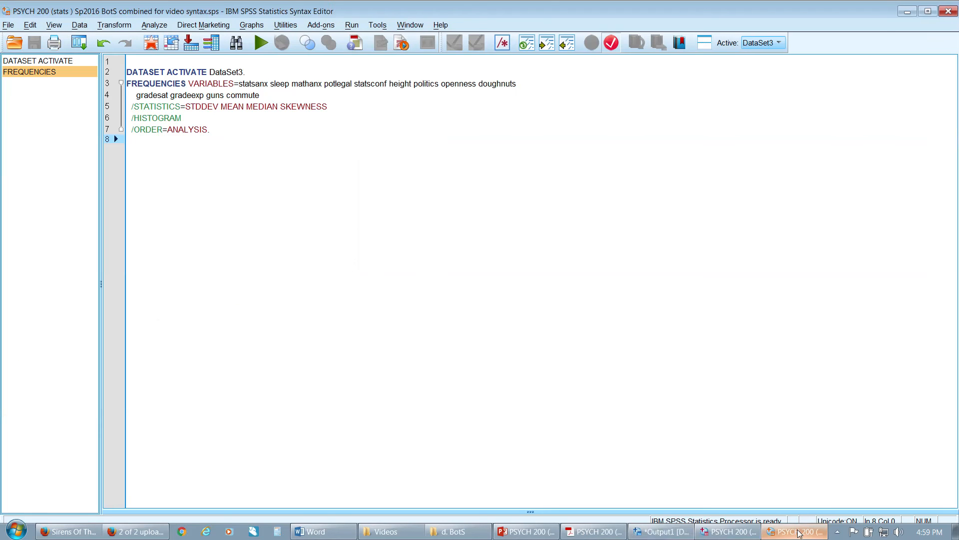
pyautogui.click(798, 531)
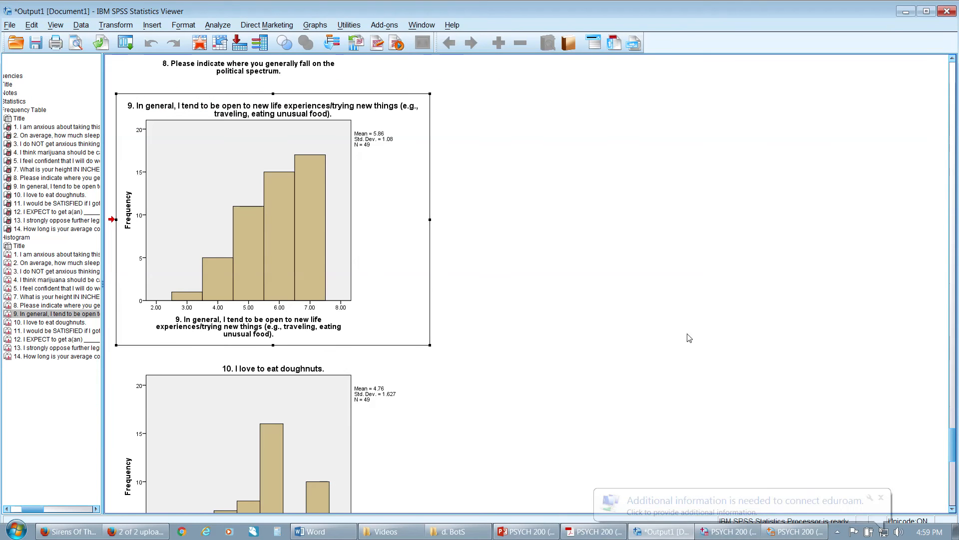
pyautogui.doubleClick(273, 295)
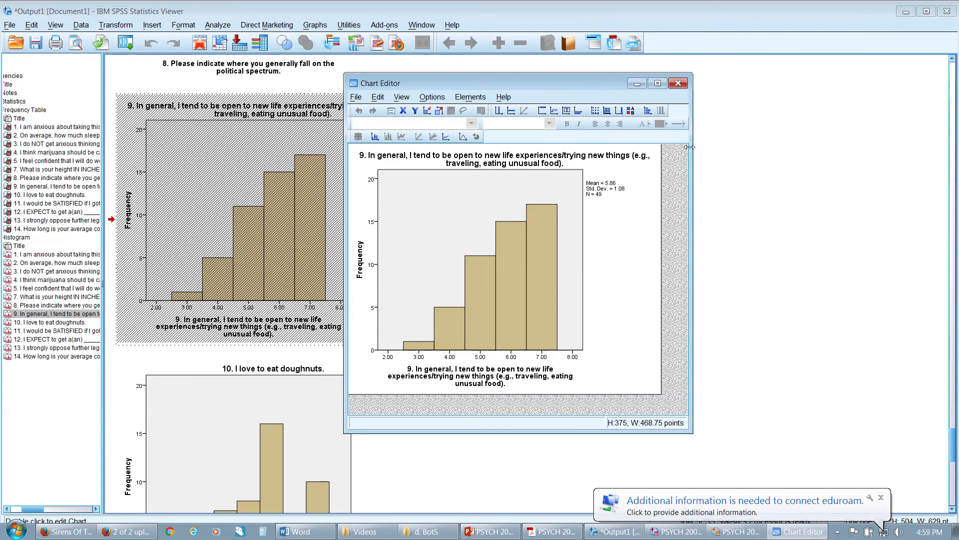
pyautogui.moveTo(578, 88); pyautogui.dragTo(593, 82)
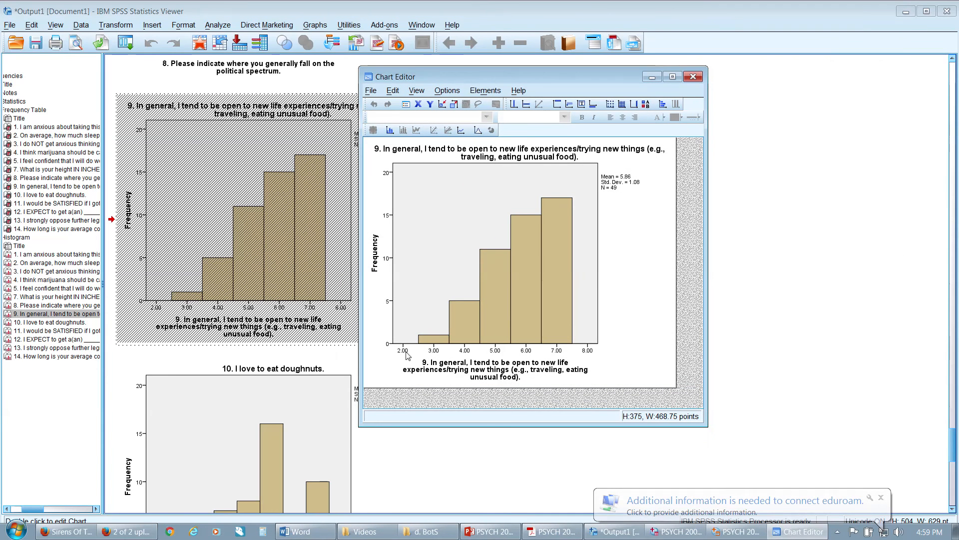
pyautogui.click(877, 65)
# Set the question 9 histogram's horizontal axis to minimum 1 and maximum 7, and apply the scale
pyautogui.doubleClick(822, 109)
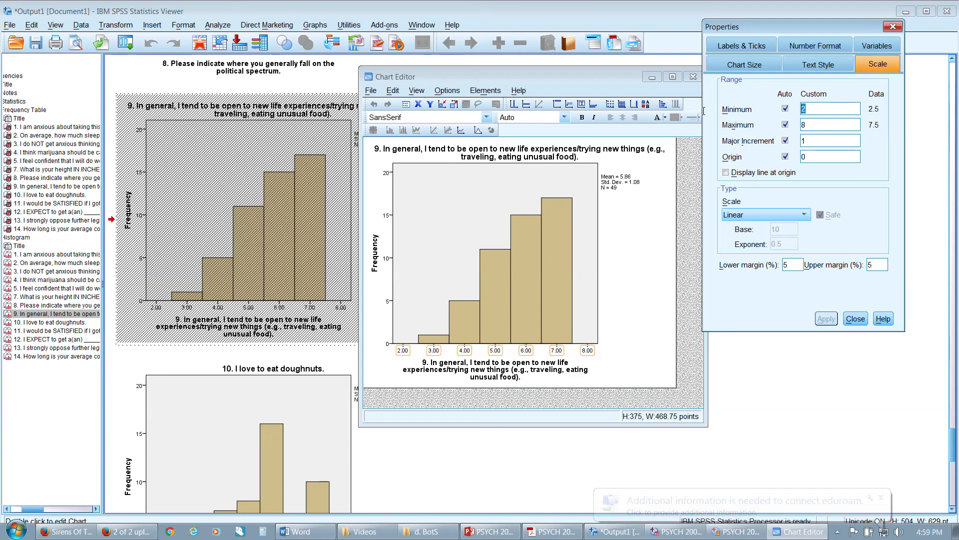
pyautogui.write('1')
pyautogui.doubleClick(823, 125)
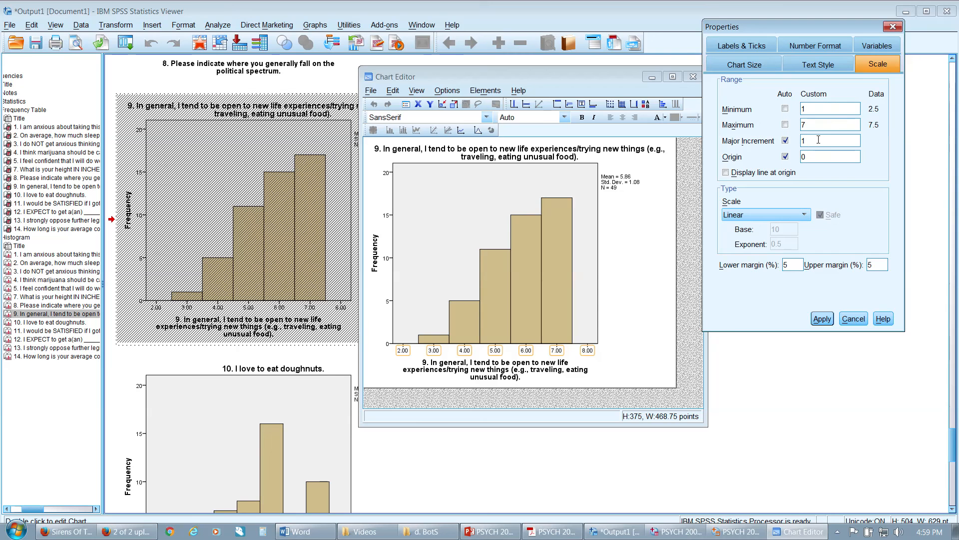
pyautogui.click(822, 318)
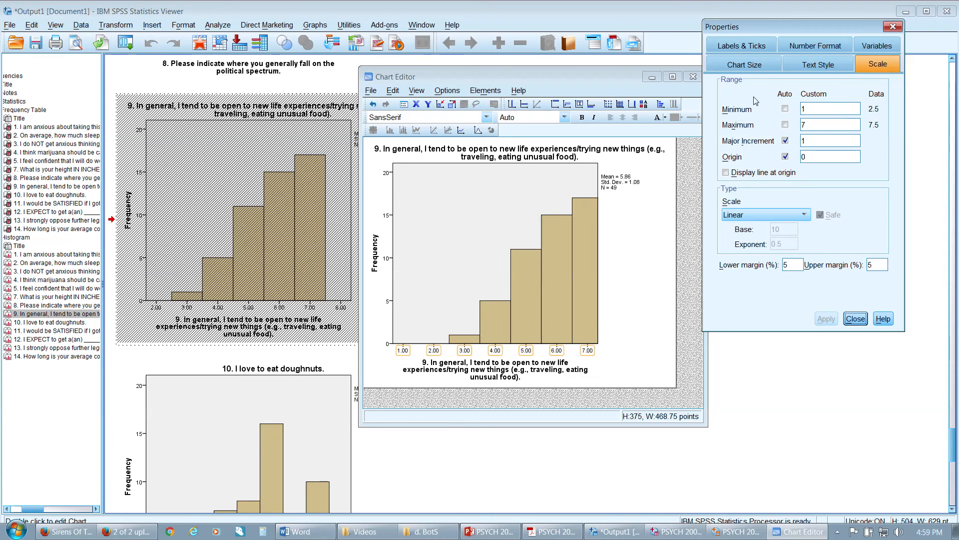
# Finish editing the question 9 histogram and start saving the output document under a new name
pyautogui.click(892, 27)
pyautogui.click(693, 76)
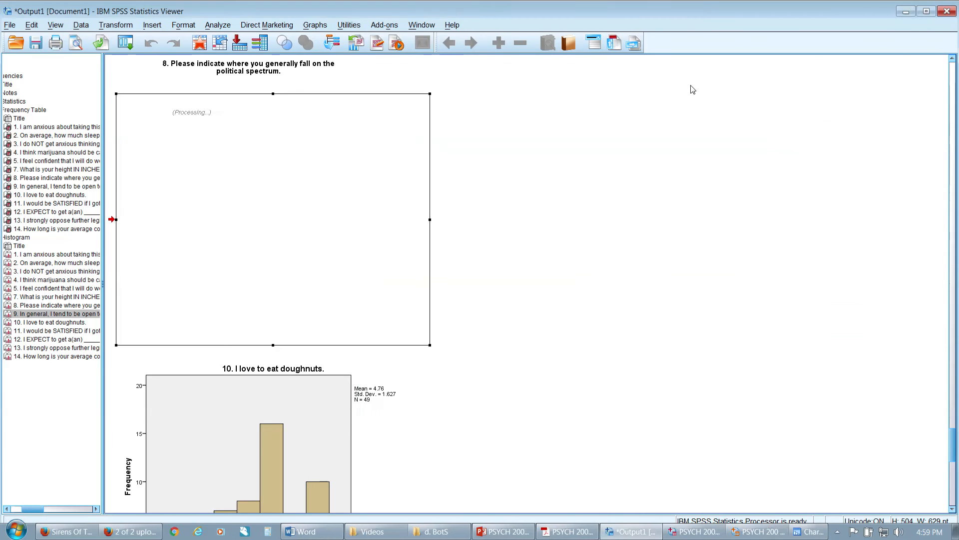
pyautogui.click(11, 25)
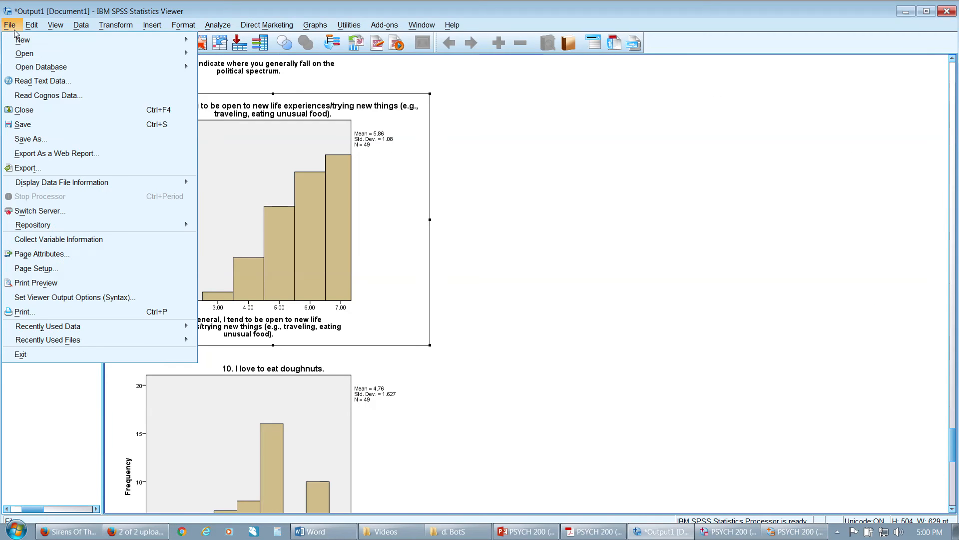
pyautogui.click(55, 142)
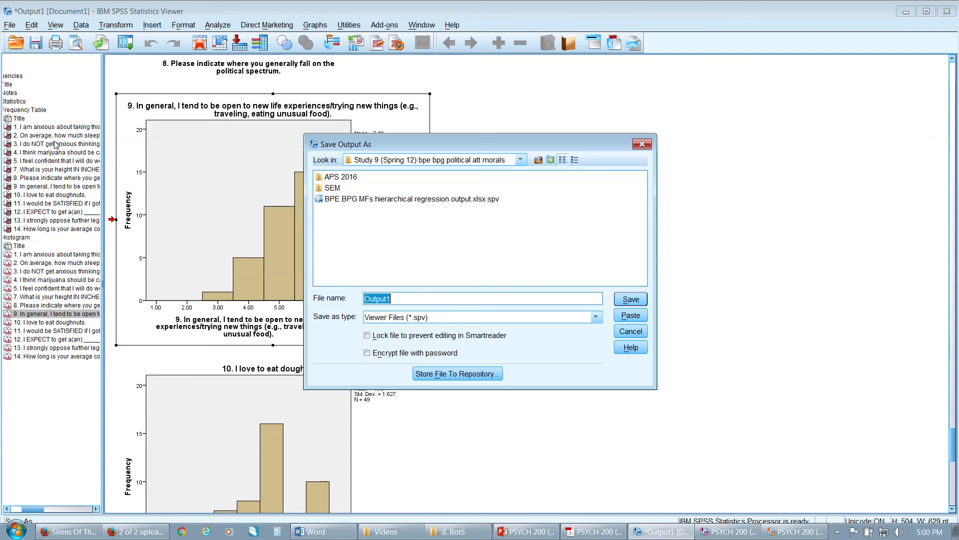
# Choose the d. BotS folder as the save location, within Academic Year 2015-2016 (Abington YR1), Spring 2016, PSYCH 200 Statistics
pyautogui.click(539, 160)
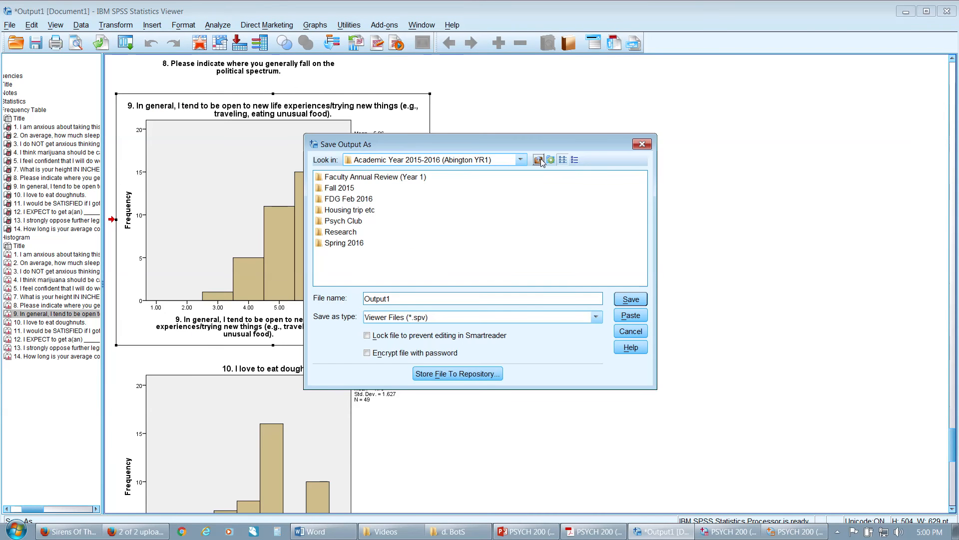
pyautogui.click(538, 160)
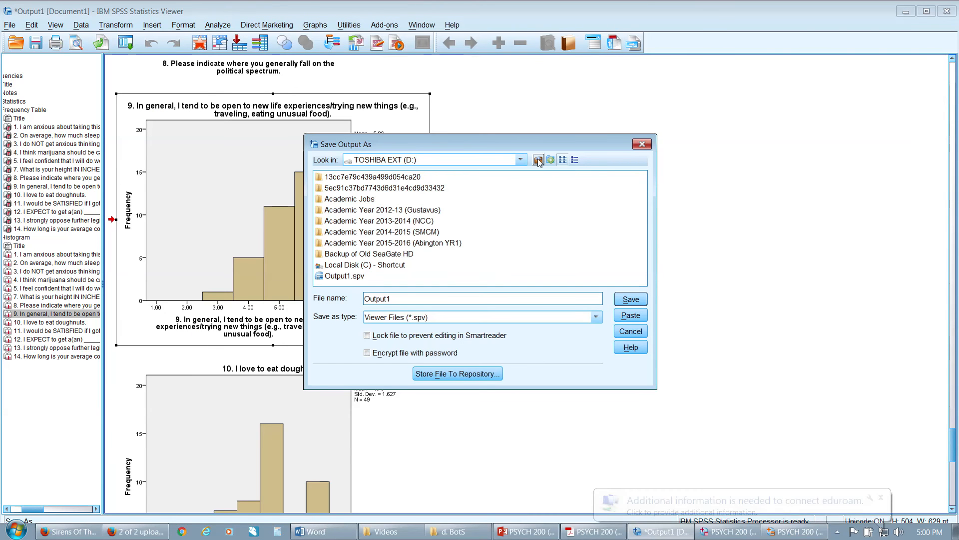
pyautogui.doubleClick(360, 243)
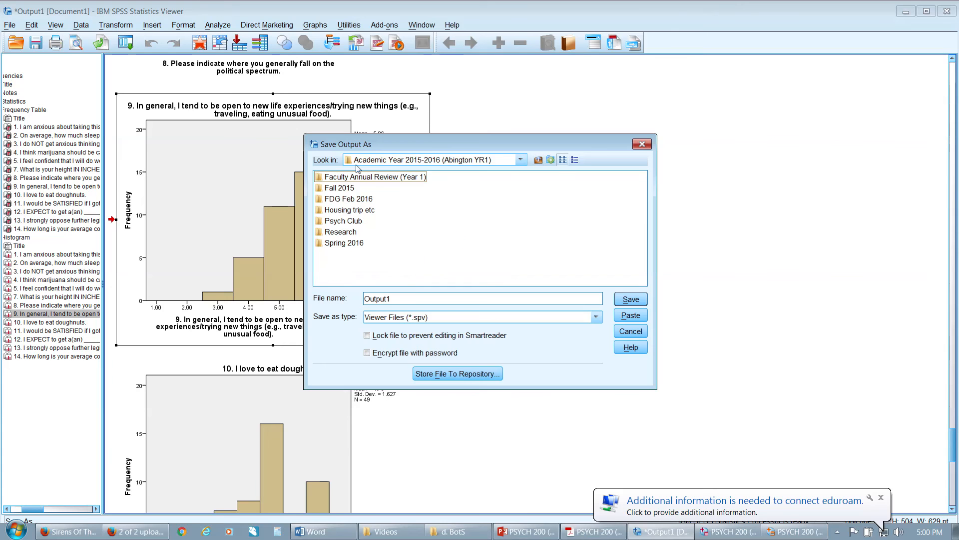
pyautogui.doubleClick(345, 241)
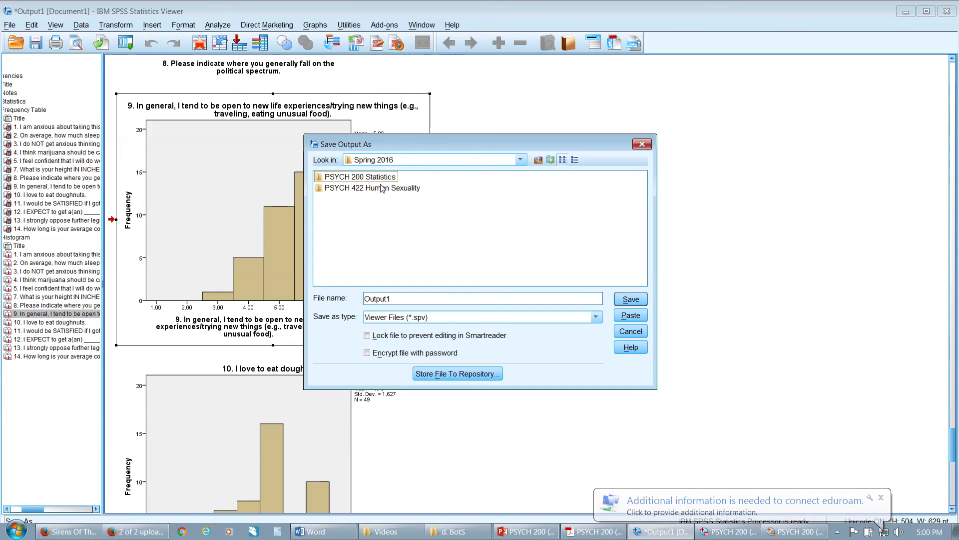
pyautogui.doubleClick(370, 178)
pyautogui.click(344, 265)
pyautogui.doubleClick(342, 255)
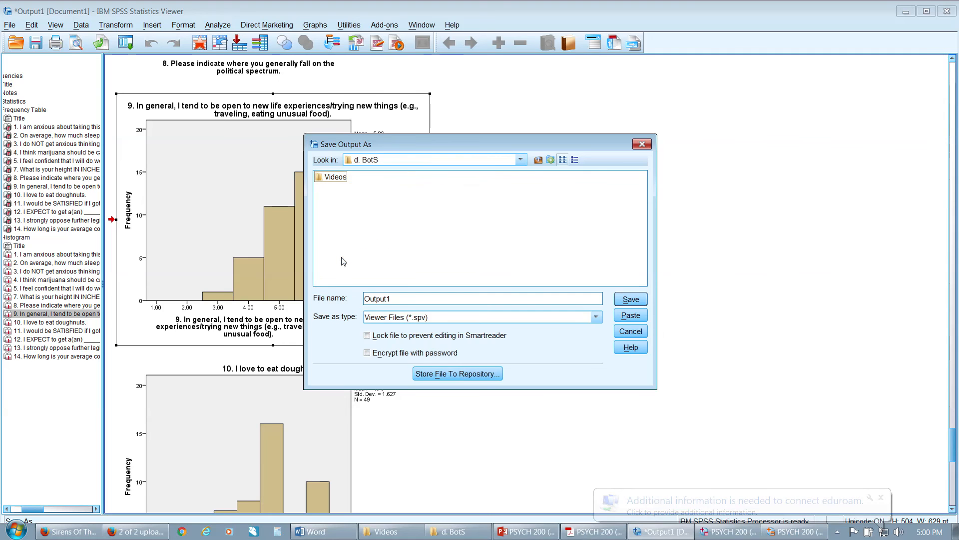
# Save the output as "psYCH 200 (stats ) Sp2016 BotS combined for video output", basing the name on the existing video WF file name
pyautogui.write('ps')
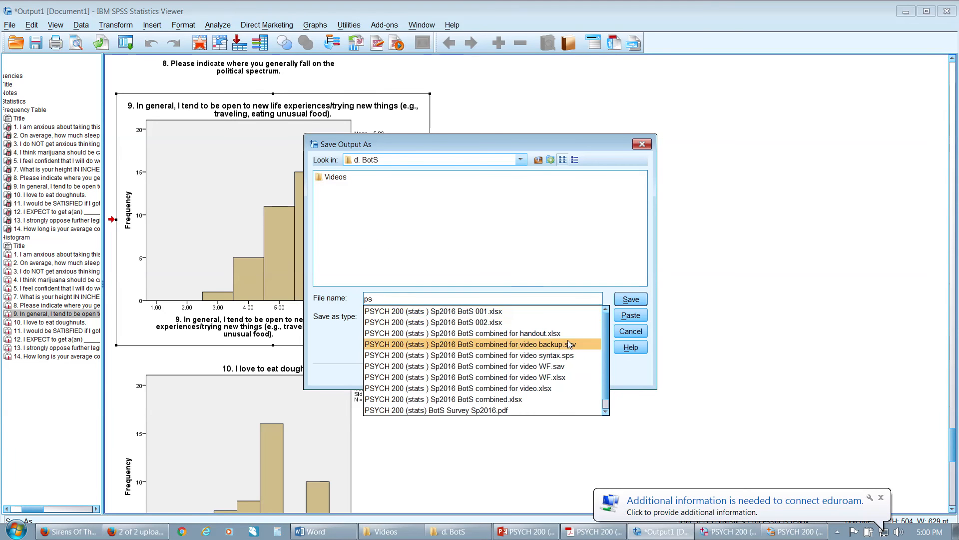
pyautogui.click(568, 366)
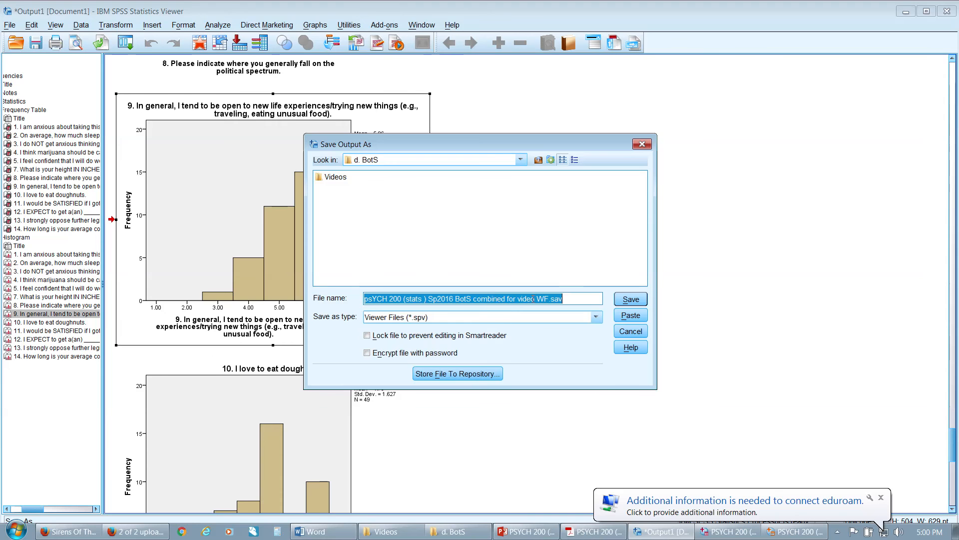
pyautogui.click(577, 299)
pyautogui.press('BackSpace')
pyautogui.press('BackSpace')
pyautogui.press('BackSpace')
pyautogui.press('BackSpace')
pyautogui.press('BackSpace')
pyautogui.press('BackSpace')
pyautogui.write('ou')
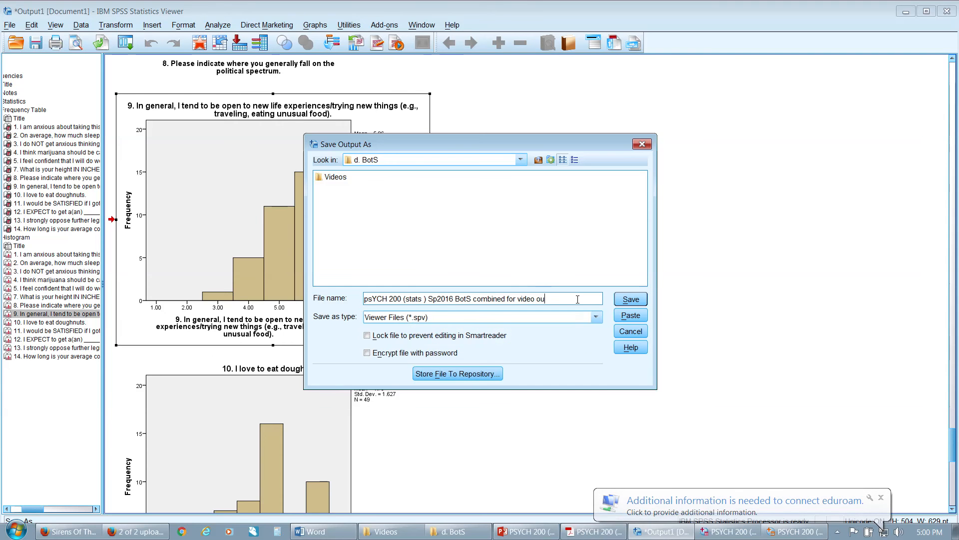
pyautogui.write('tput')
pyautogui.press('Return')
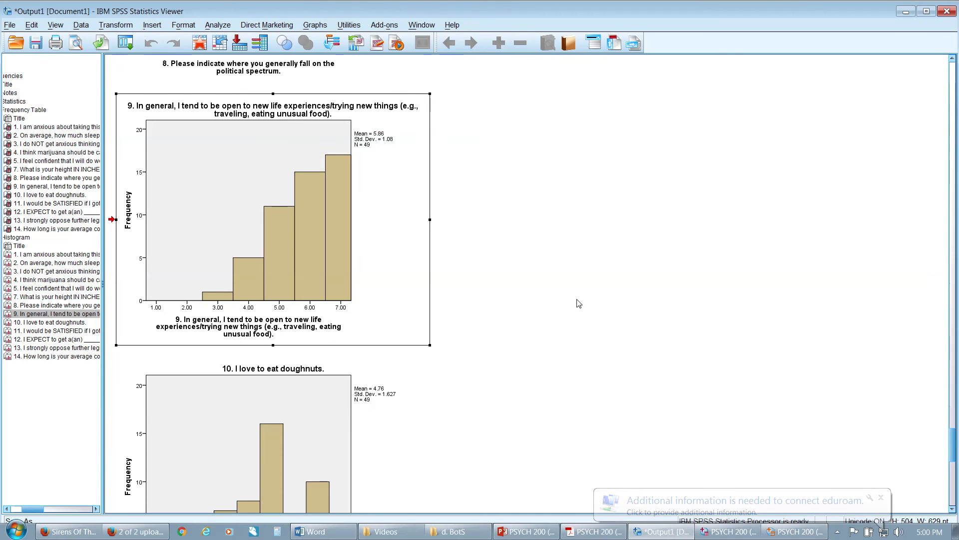
pyautogui.scroll(-3, 331, 267)
pyautogui.doubleClick(329, 268)
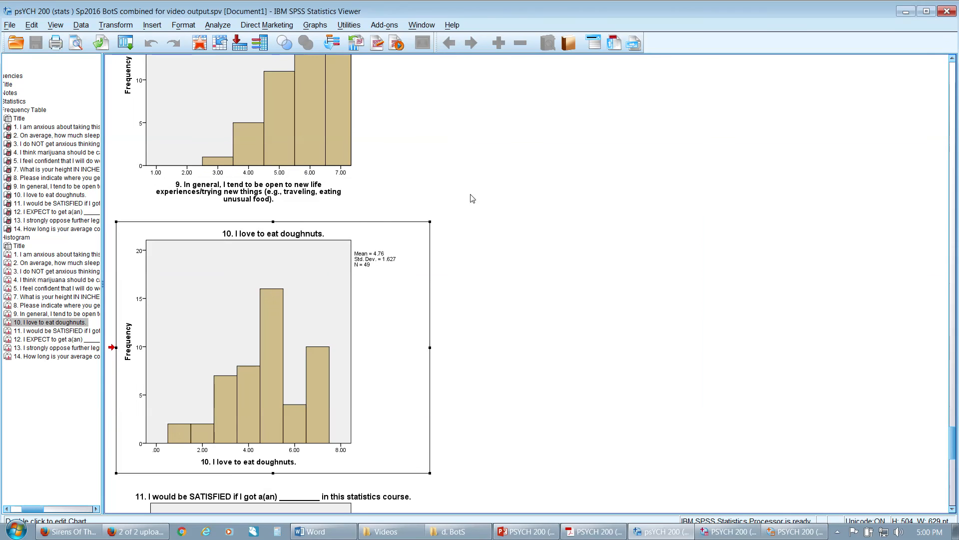
pyautogui.doubleClick(403, 365)
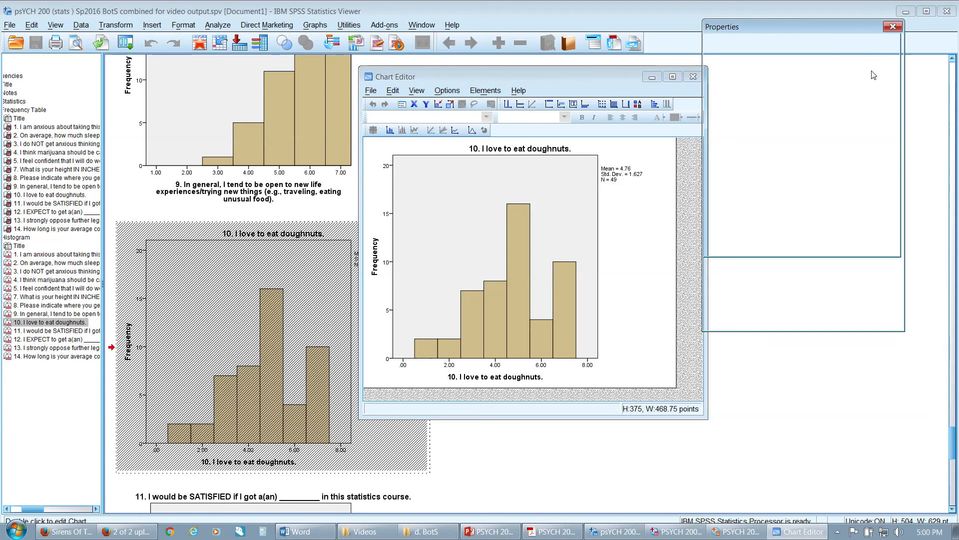
pyautogui.write('1')
pyautogui.click(828, 122)
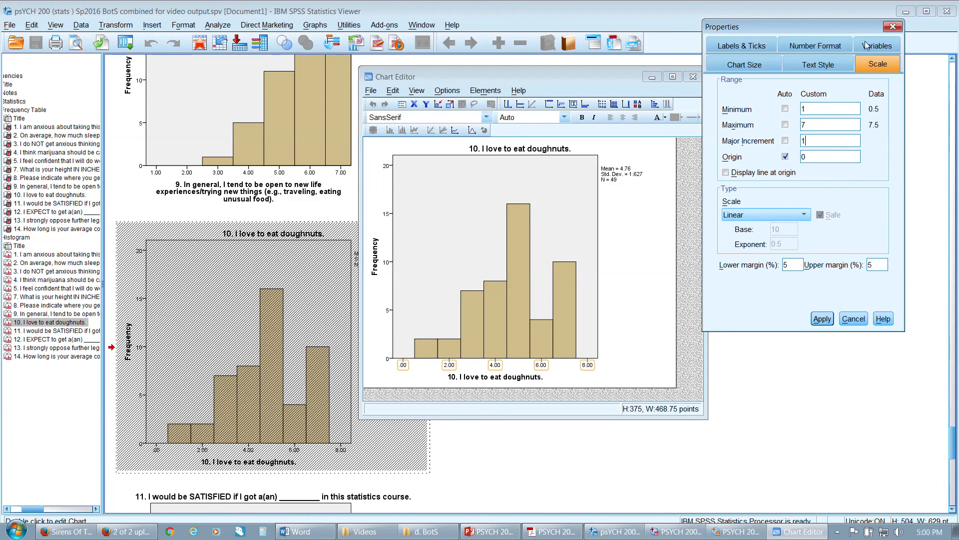
pyautogui.click(892, 27)
pyautogui.click(692, 77)
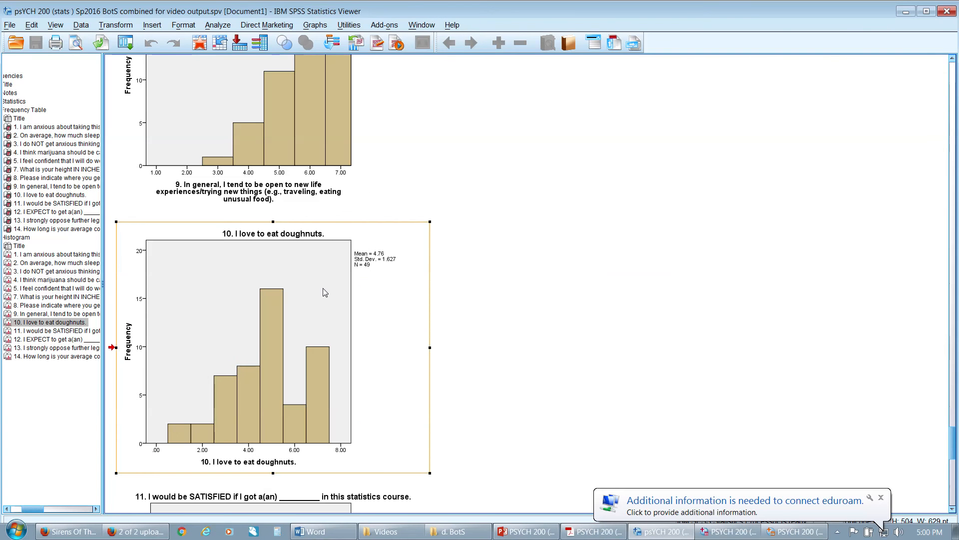
# Open the question 10 histogram about doughnuts for editing and bring up its horizontal axis scale settings
pyautogui.scroll(-3, 322, 288)
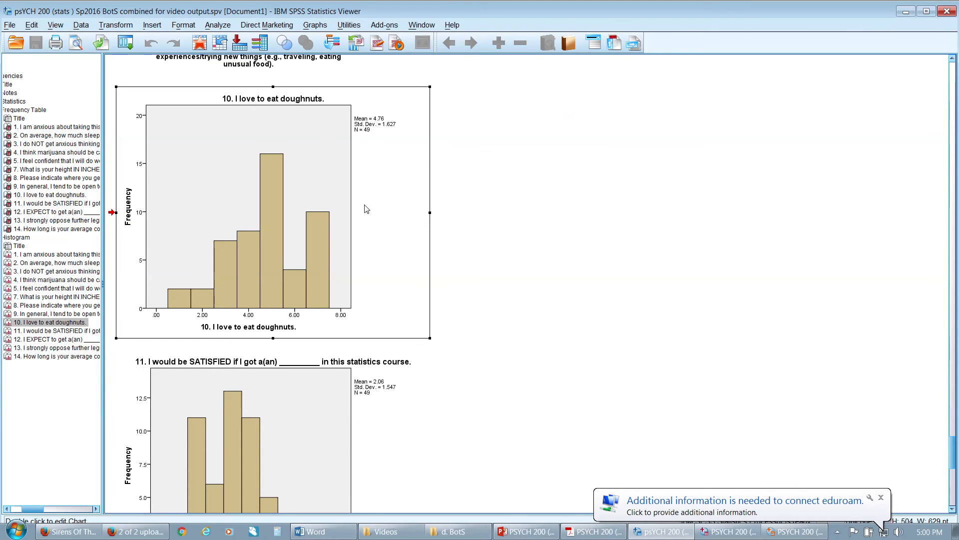
pyautogui.doubleClick(274, 179)
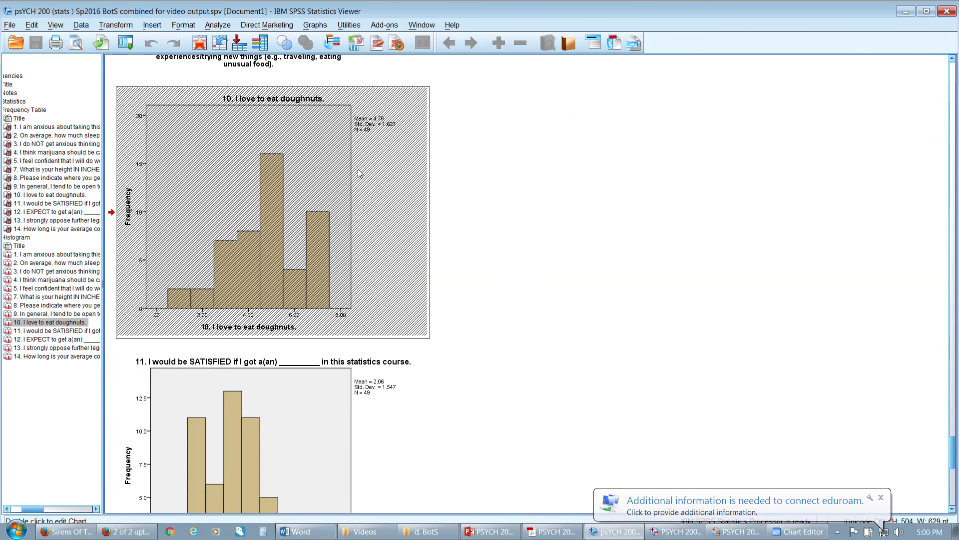
pyautogui.doubleClick(494, 370)
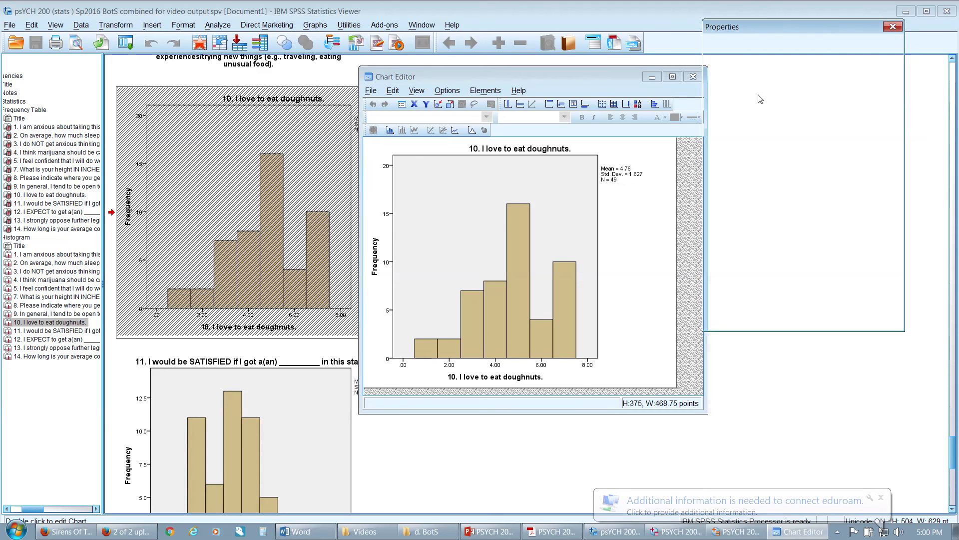
# Set the question 10 histogram's horizontal axis to minimum 1, maximum 7 and major increment 1, and finish editing the chart
pyautogui.click(820, 123)
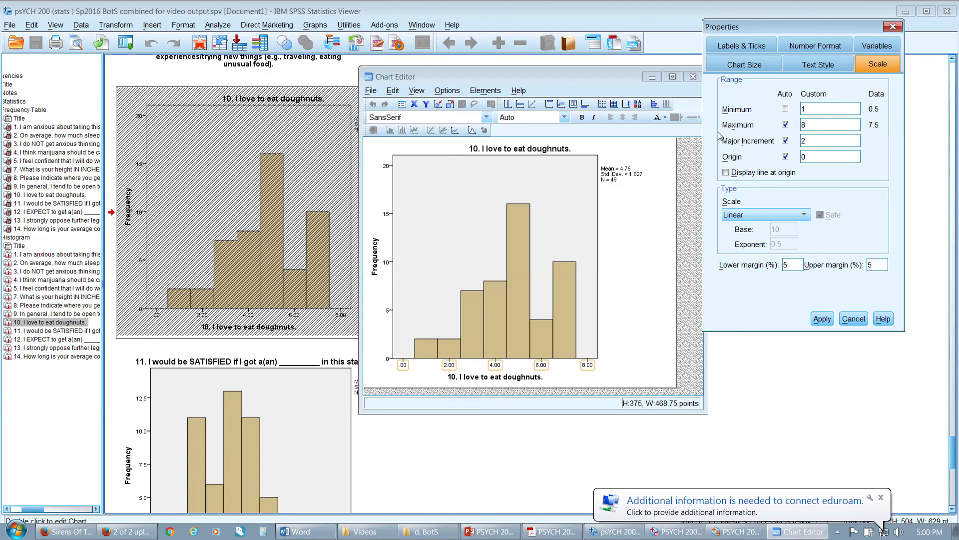
pyautogui.press('BackSpace')
pyautogui.click(785, 142)
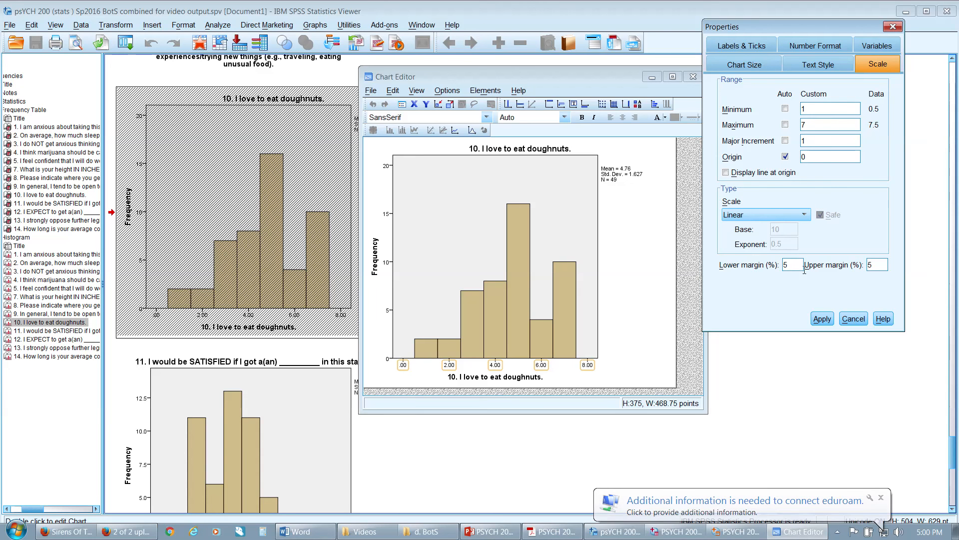
pyautogui.click(821, 319)
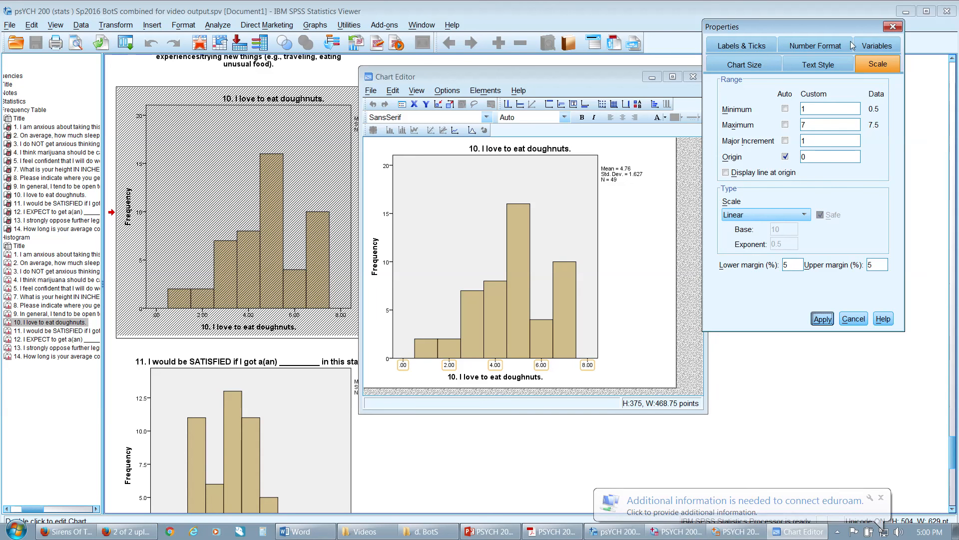
pyautogui.click(893, 28)
pyautogui.click(692, 78)
# Open the question 11 histogram about the satisfying course grade for editing and bring up its horizontal axis scale settings
pyautogui.scroll(6, 562, 256)
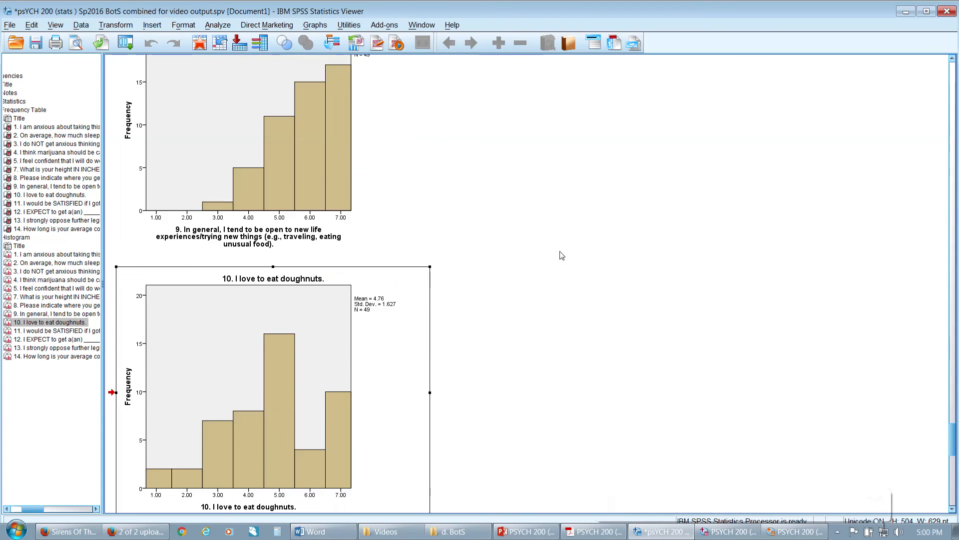
pyautogui.scroll(-10, 561, 256)
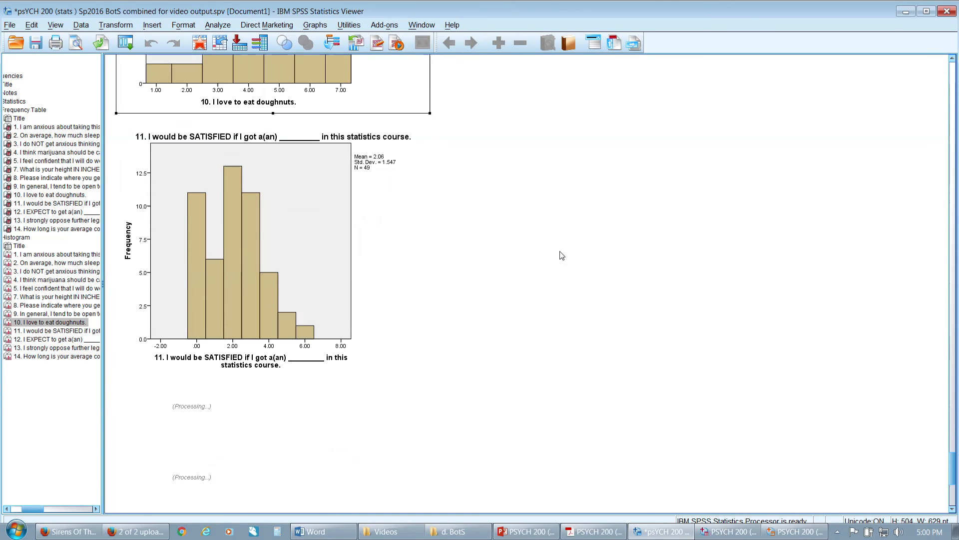
pyautogui.click(251, 218)
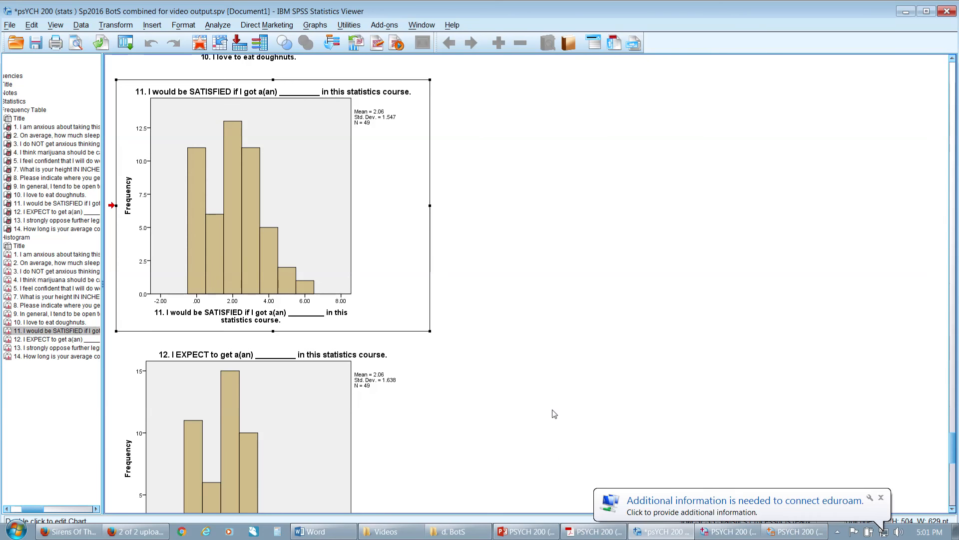
pyautogui.doubleClick(314, 191)
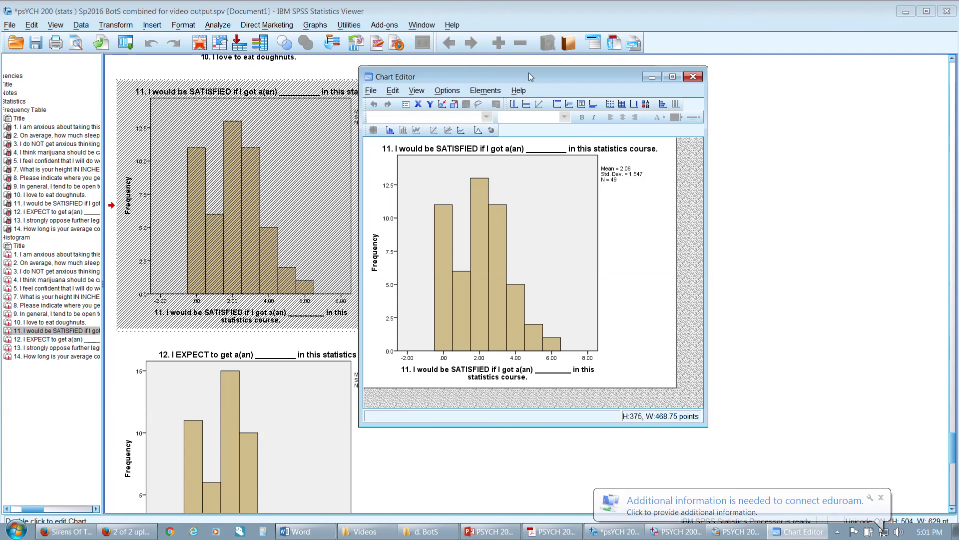
pyautogui.doubleClick(444, 359)
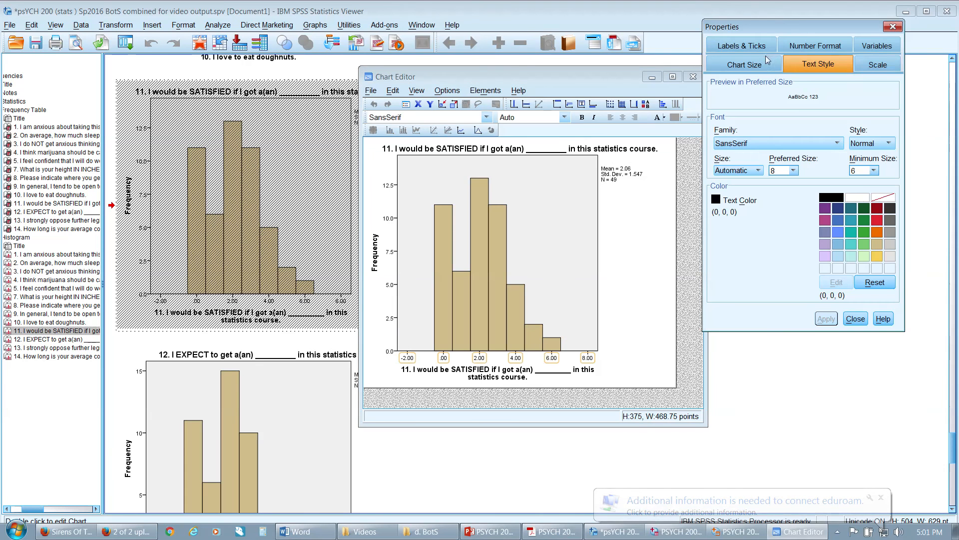
pyautogui.click(866, 64)
# Set the question 11 histogram's horizontal axis to minimum 0, maximum 7 and major increment 1, and apply the scale
pyautogui.moveTo(816, 108); pyautogui.dragTo(725, 114)
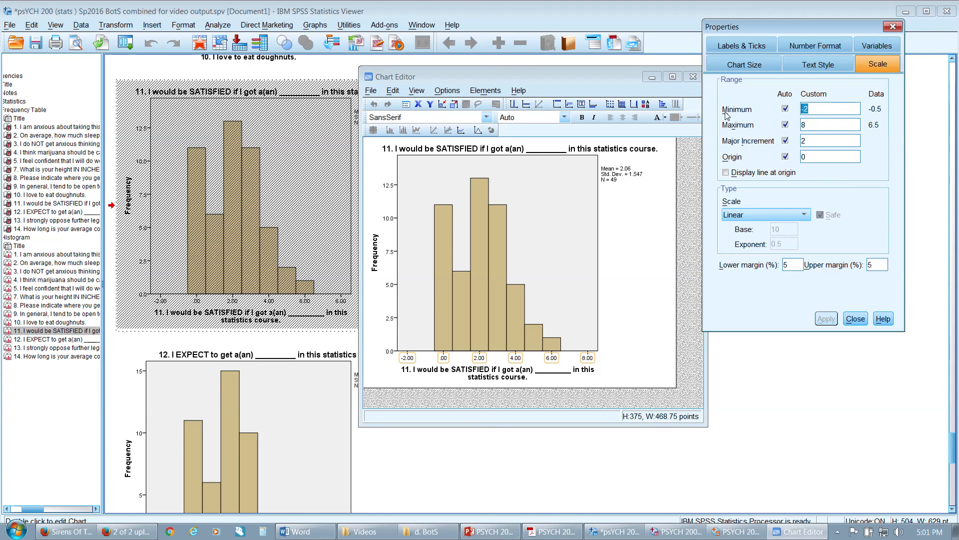
pyautogui.write('0')
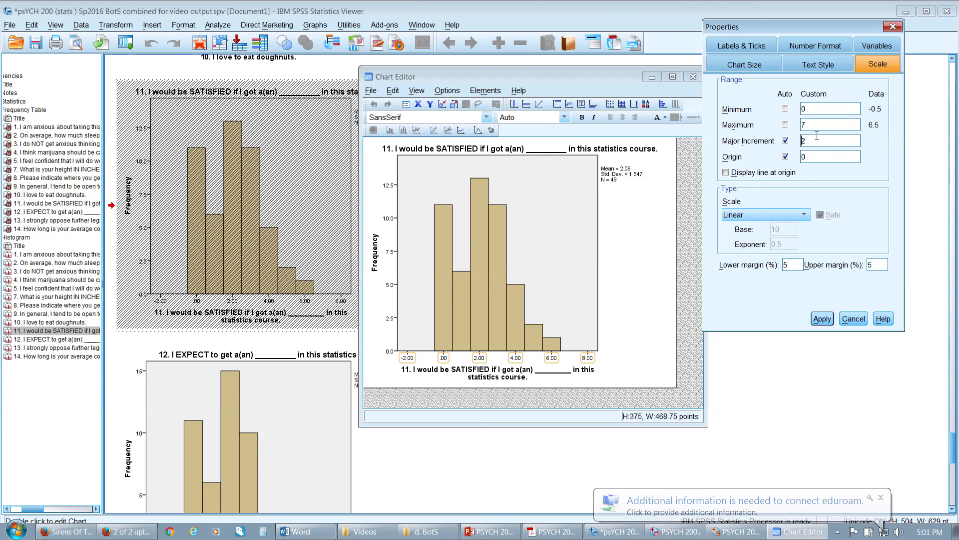
pyautogui.click(827, 323)
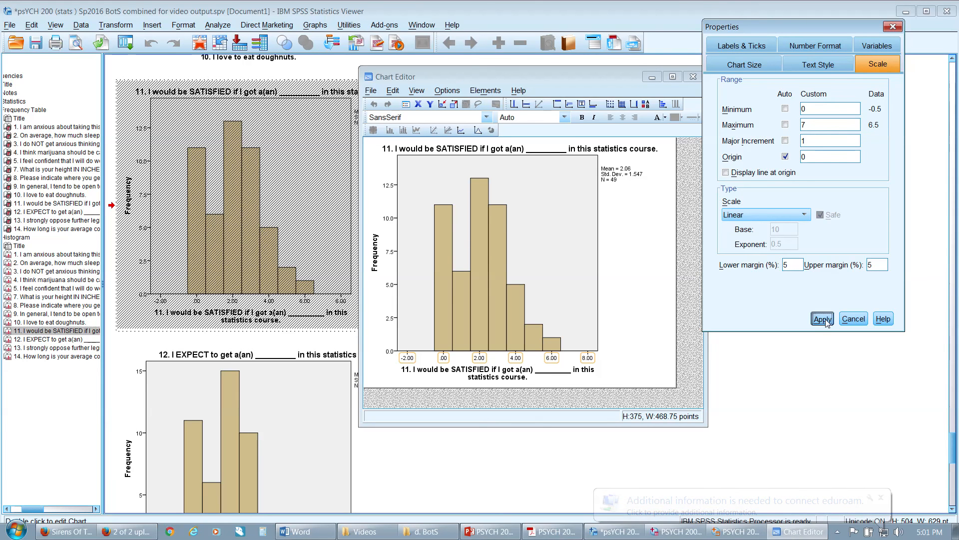
# Change the question 11 histogram's horizontal axis maximum to 6 and finish editing the chart
pyautogui.click(828, 125)
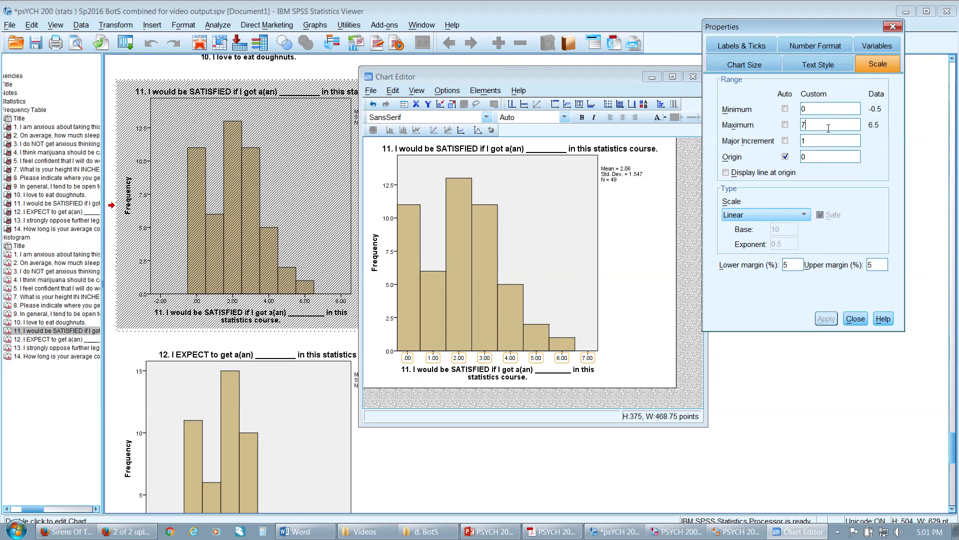
pyautogui.write('6')
pyautogui.click(892, 27)
pyautogui.click(693, 76)
# Open the question 12 histogram about the expected course grade for editing and bring up its horizontal axis scale settings
pyautogui.scroll(-3, 252, 288)
pyautogui.doubleClick(253, 288)
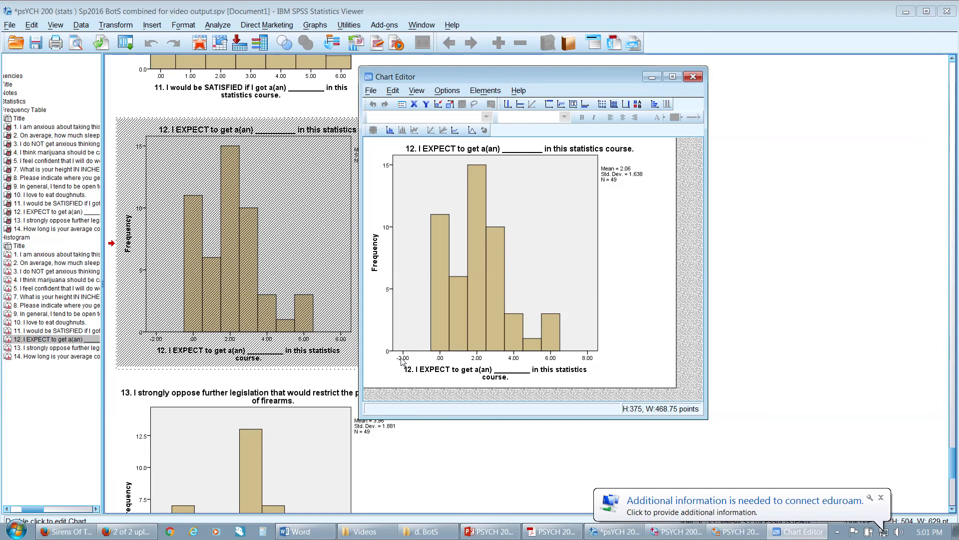
pyautogui.doubleClick(402, 358)
pyautogui.click(877, 62)
# Set the question 12 histogram's horizontal axis to minimum 0, maximum 6 and major increment 1, apply the scale and finish editing the chart
pyautogui.doubleClick(810, 110)
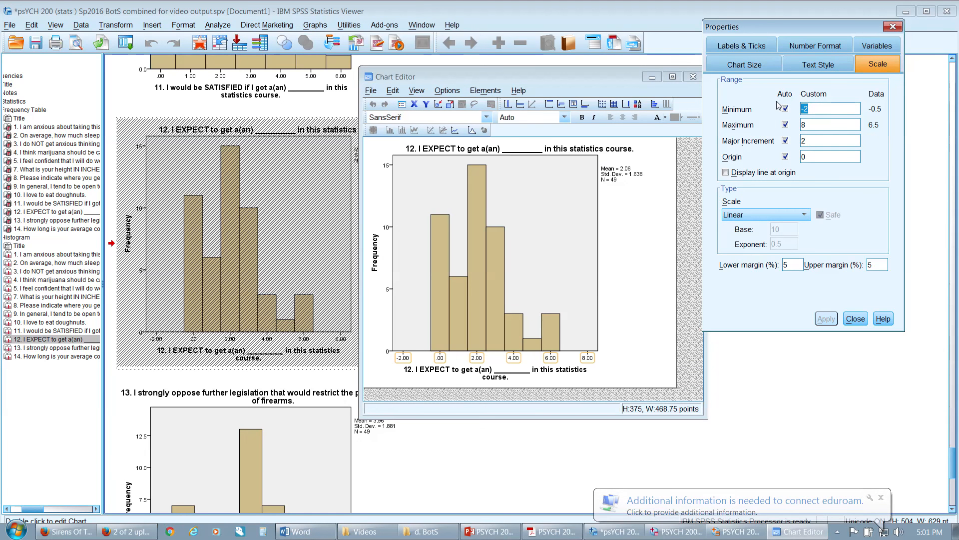
pyautogui.write('0')
pyautogui.press('Tab')
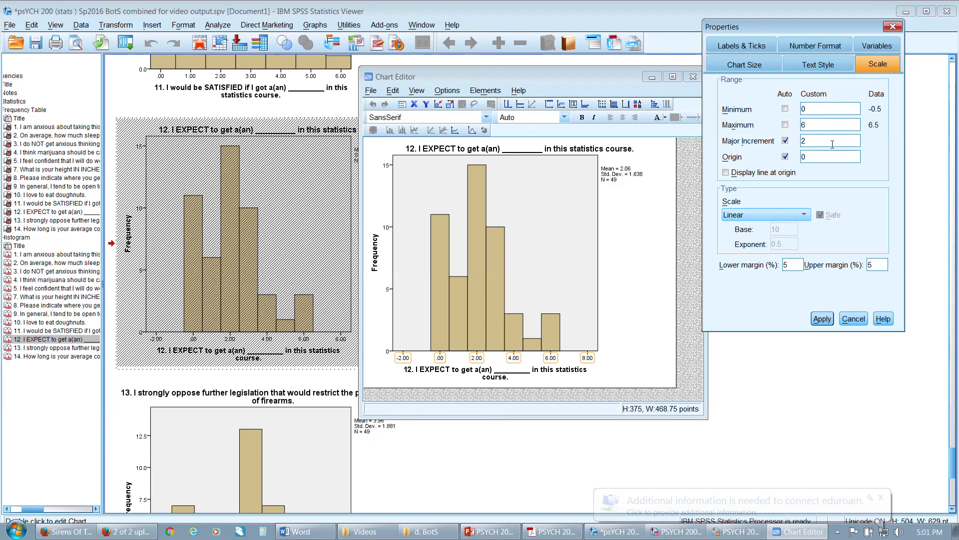
pyautogui.click(822, 319)
pyautogui.click(893, 27)
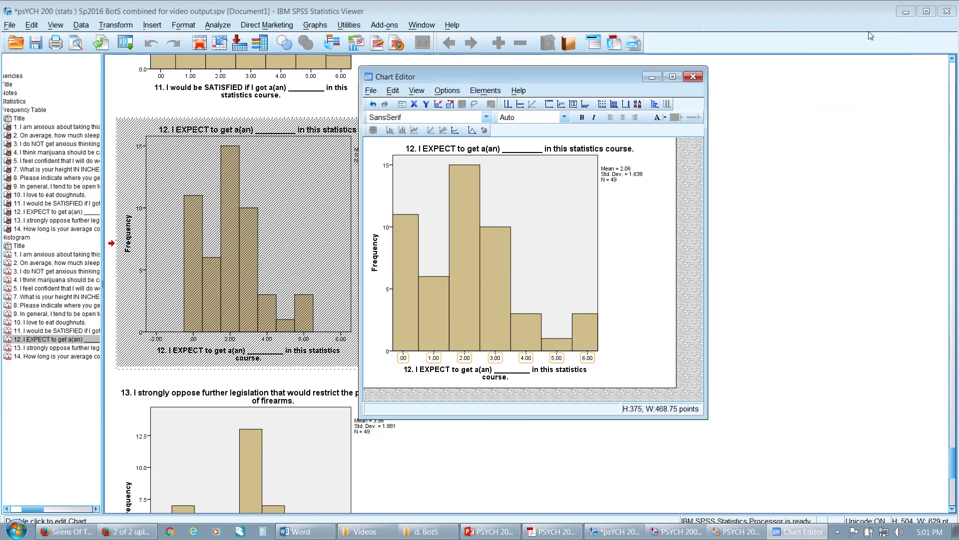
pyautogui.click(693, 77)
pyautogui.scroll(-5, 462, 201)
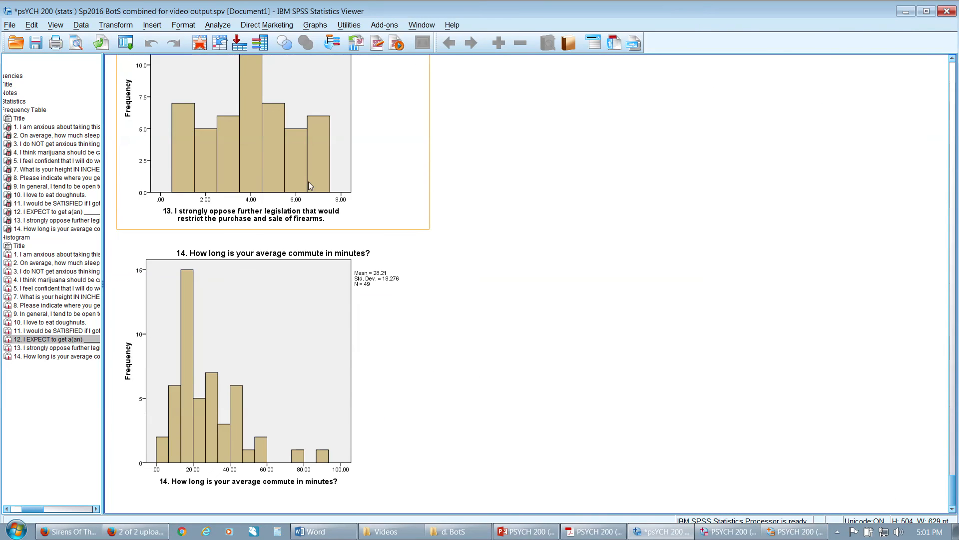
pyautogui.click(308, 182)
pyautogui.doubleClick(309, 185)
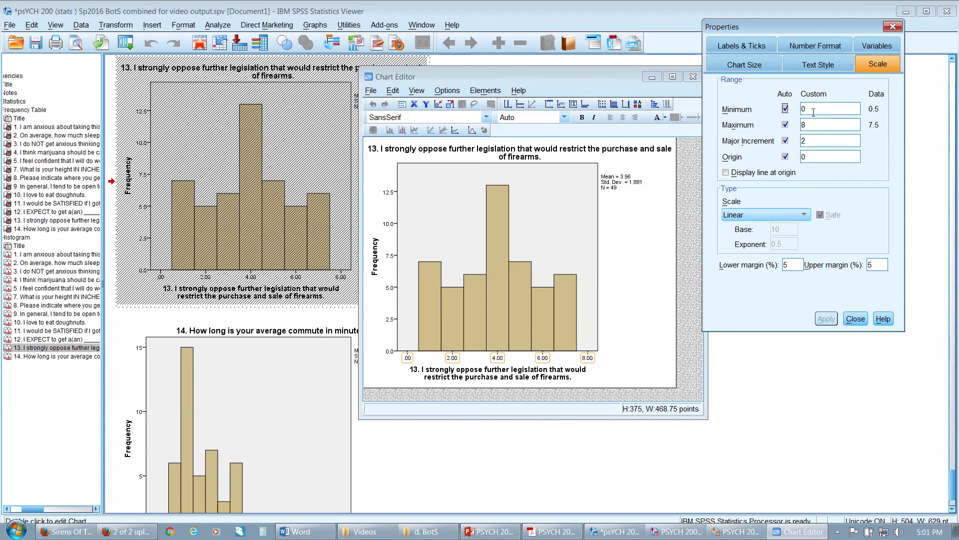
pyautogui.press('Tab')
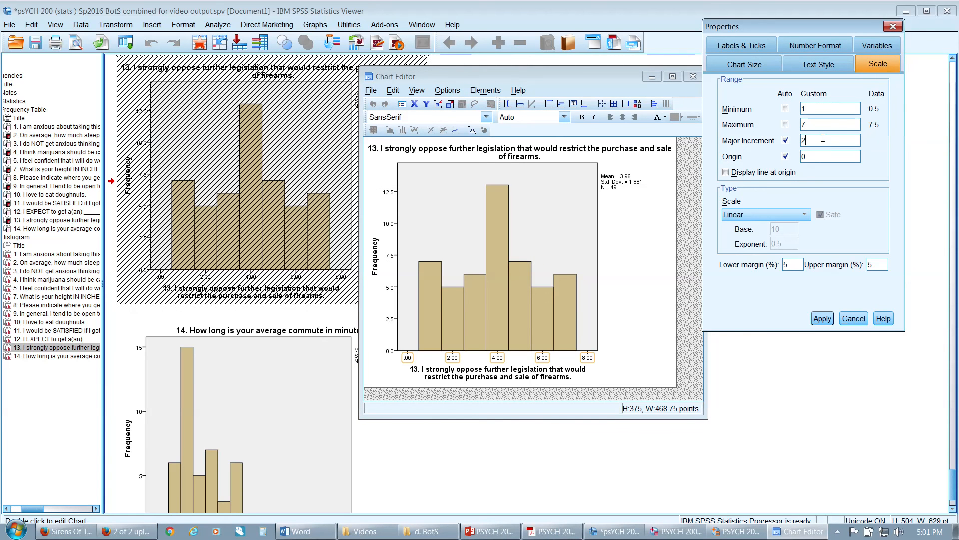
pyautogui.click(893, 27)
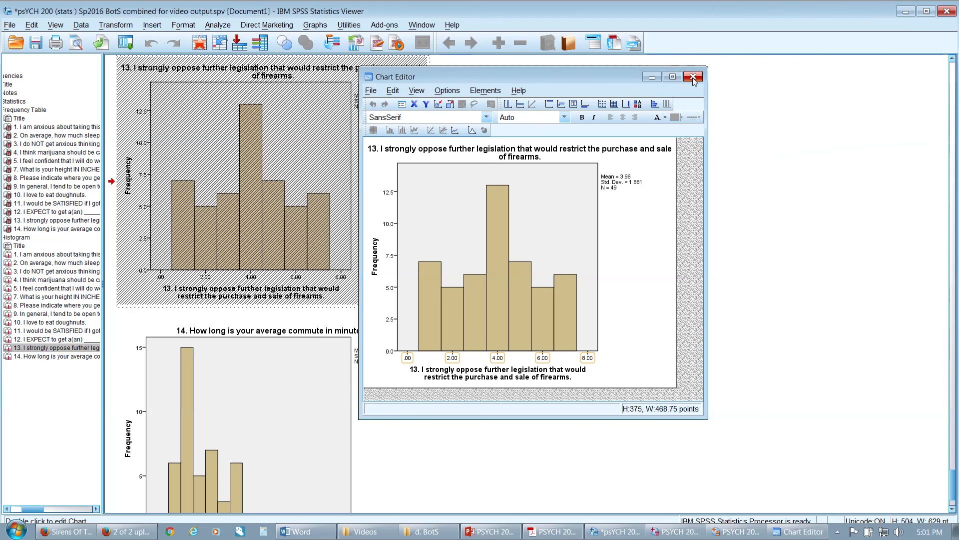
pyautogui.click(693, 77)
# Edit the question 13 firearms legislation histogram, applying a horizontal axis minimum of 1, maximum of 7 and major increment of 1
pyautogui.doubleClick(324, 172)
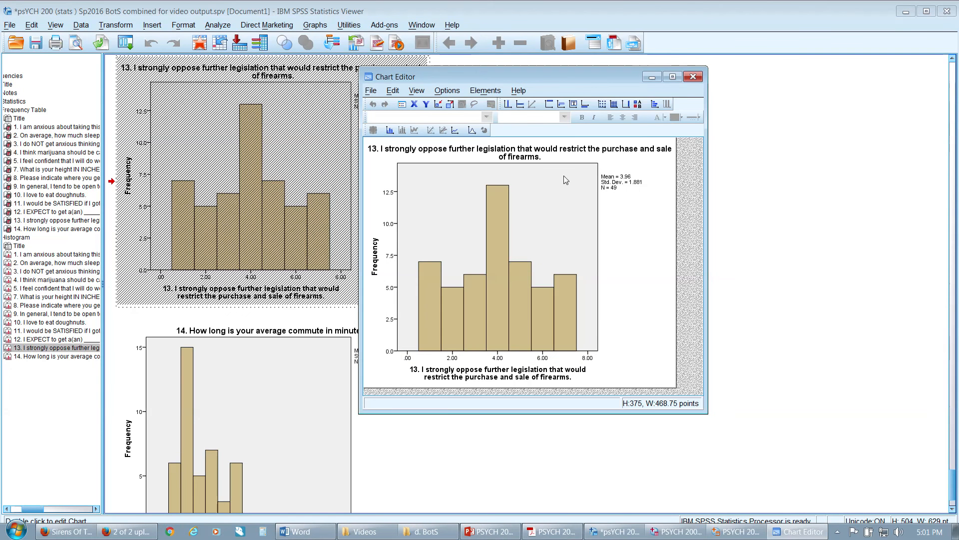
pyautogui.doubleClick(497, 358)
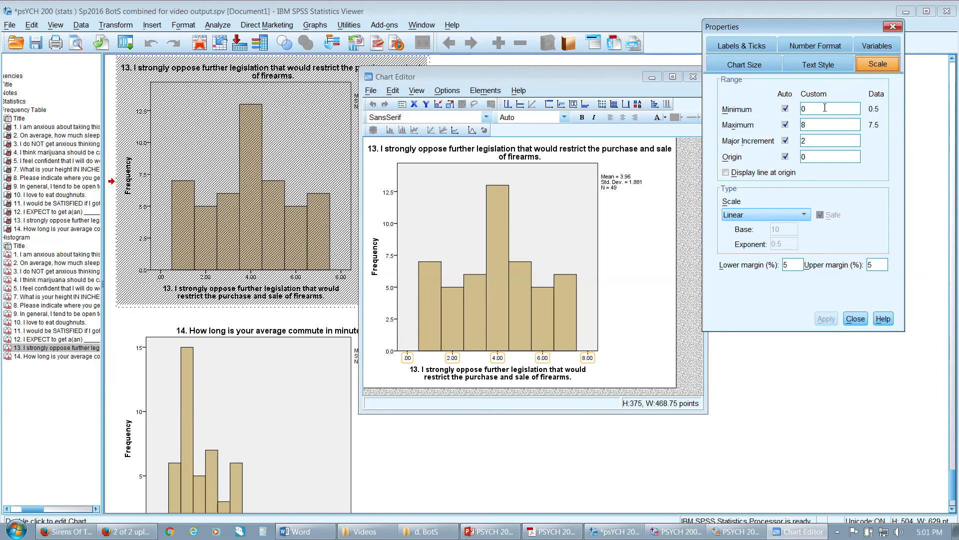
pyautogui.write('1')
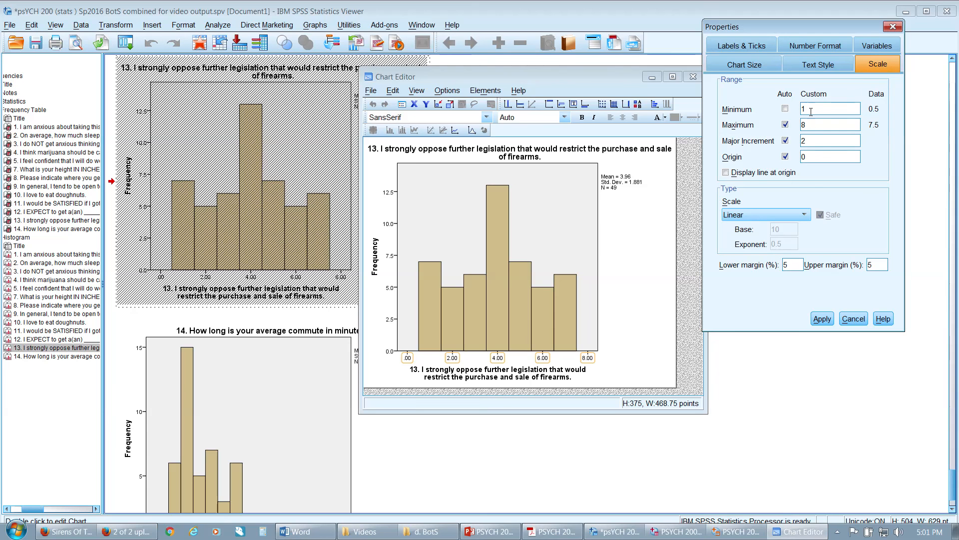
pyautogui.write('7')
pyautogui.click(803, 140)
pyautogui.click(823, 318)
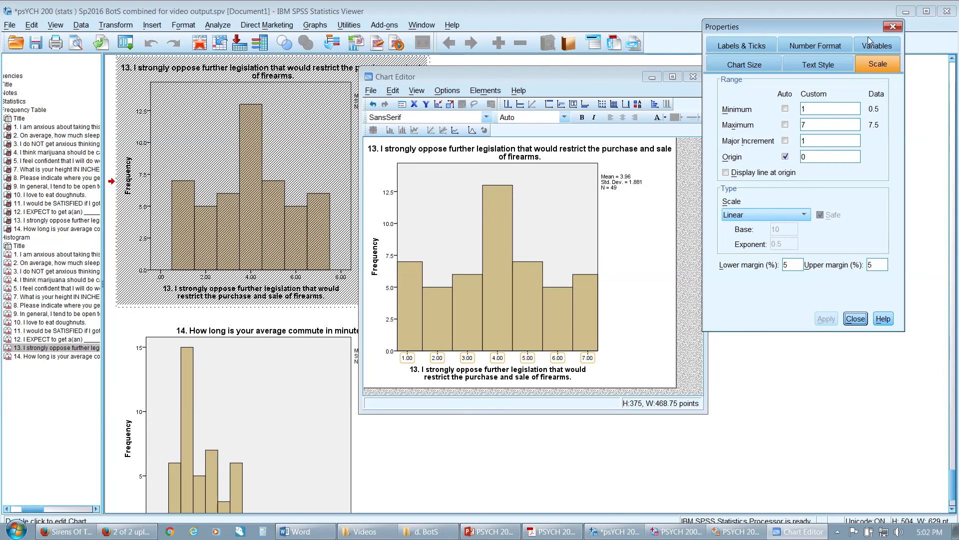
pyautogui.click(892, 27)
pyautogui.click(693, 77)
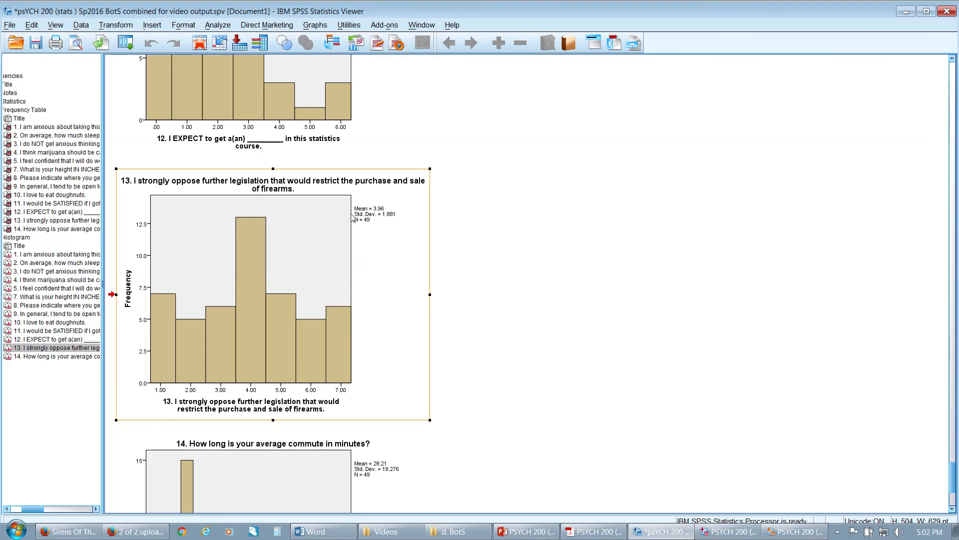
# Edit the question 14 commute time histogram, applying a horizontal axis major increment of 10, and finish editing the chart
pyautogui.scroll(-3, 330, 263)
pyautogui.click(288, 315)
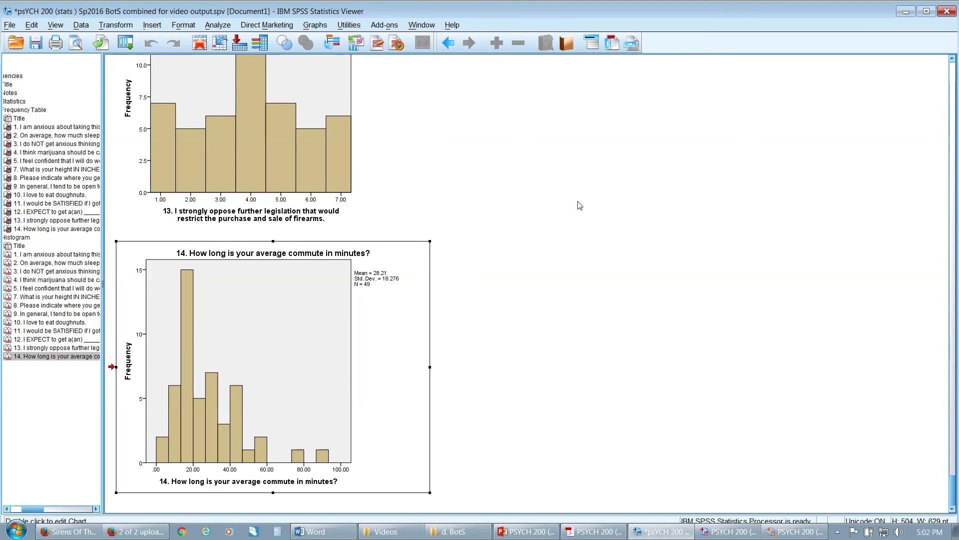
pyautogui.doubleClick(353, 358)
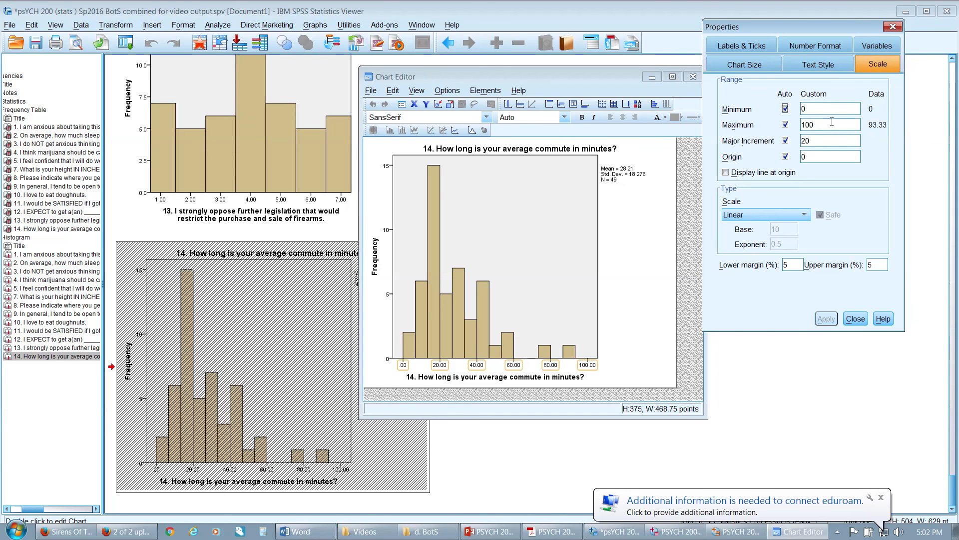
pyautogui.click(829, 108)
pyautogui.click(829, 142)
pyautogui.write('10')
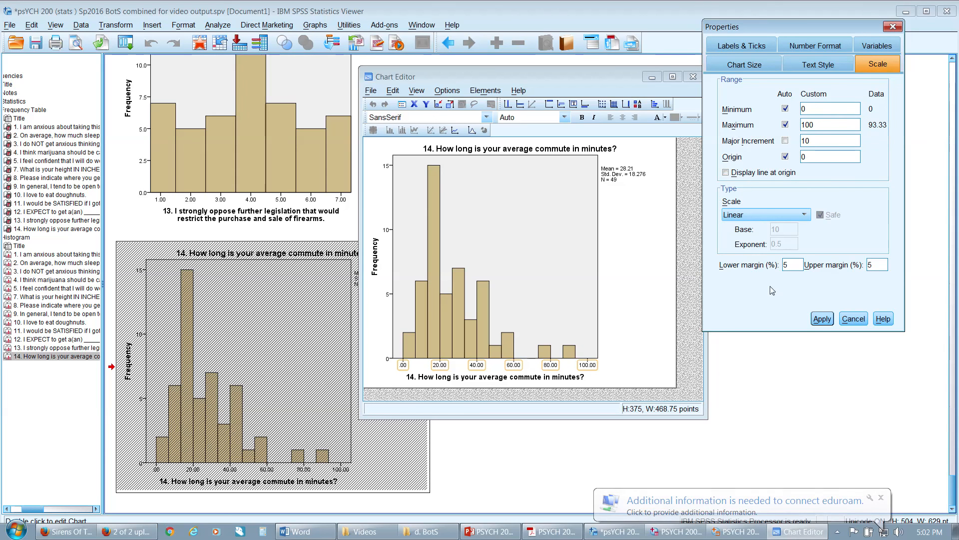
pyautogui.click(823, 318)
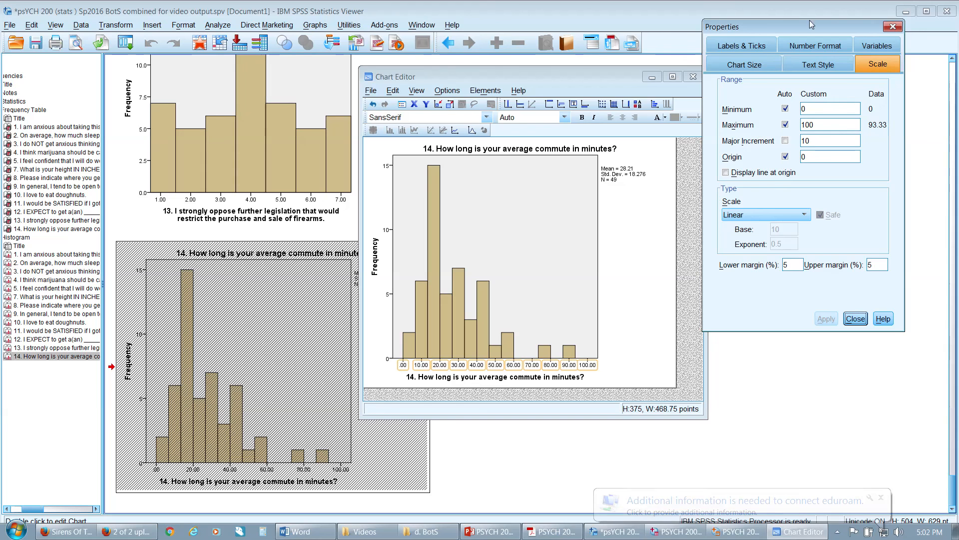
pyautogui.click(893, 27)
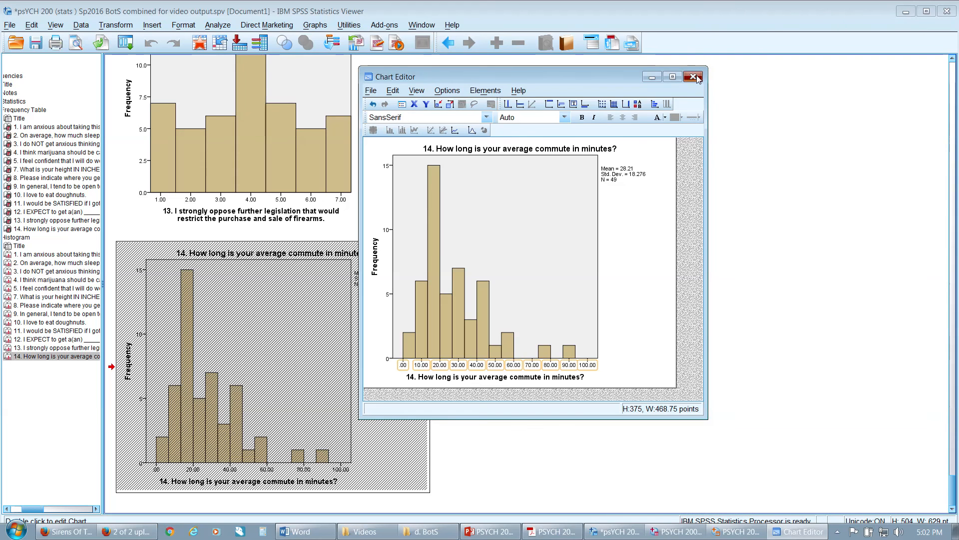
pyautogui.click(693, 77)
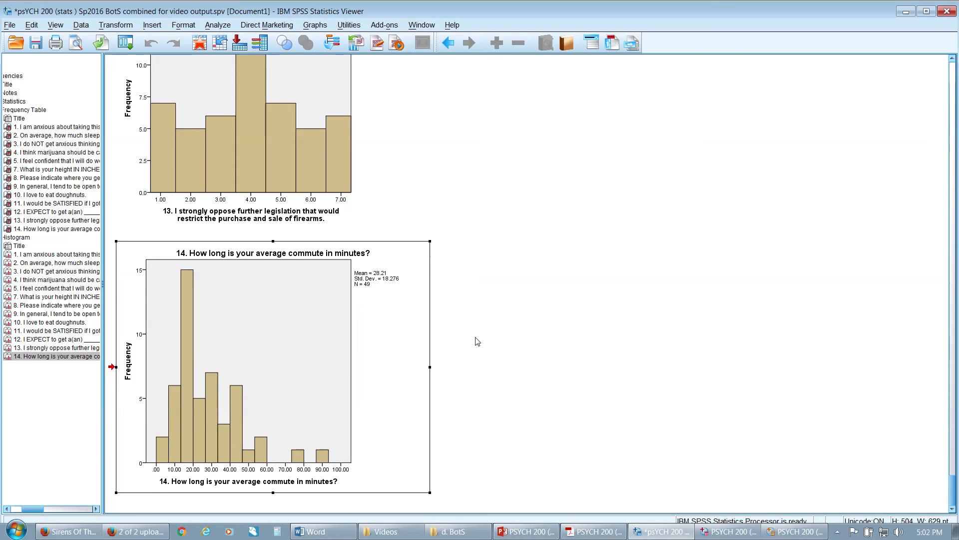